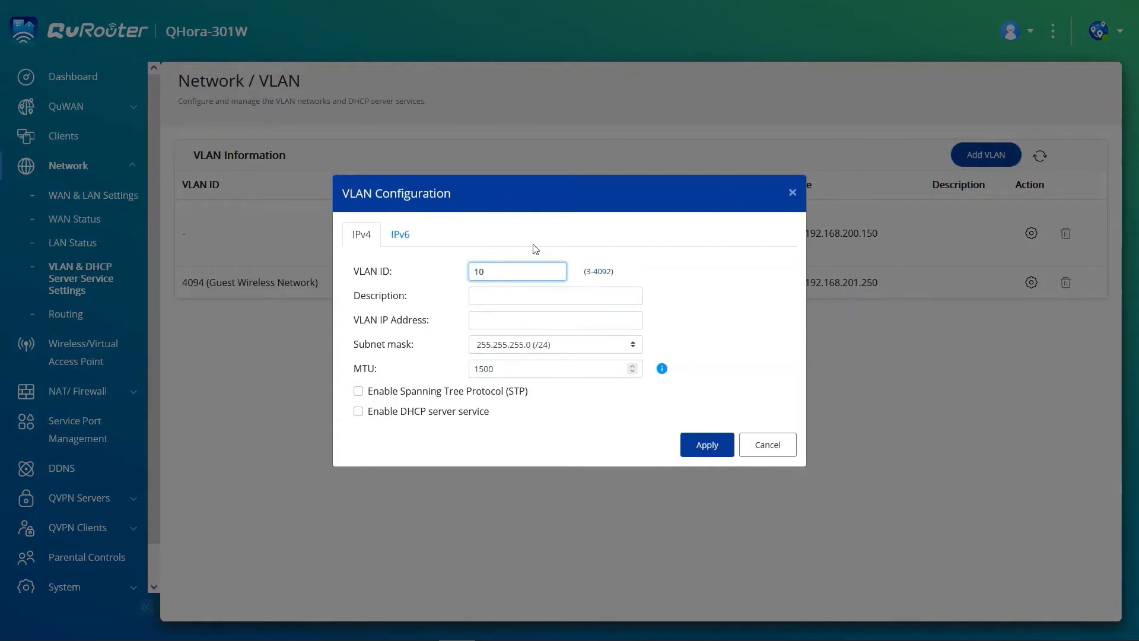
Set VLAN 10's description to Finance Dept and its VLAN IP address to 192.168.210.1
click(513, 295)
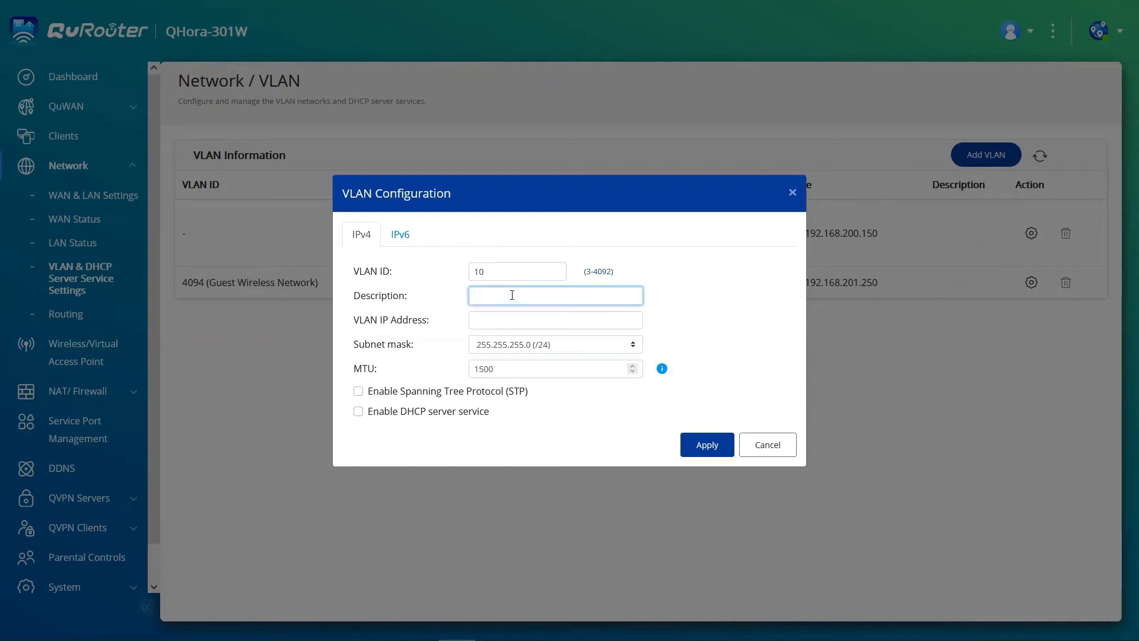
text(Finance Dept)
click(530, 319)
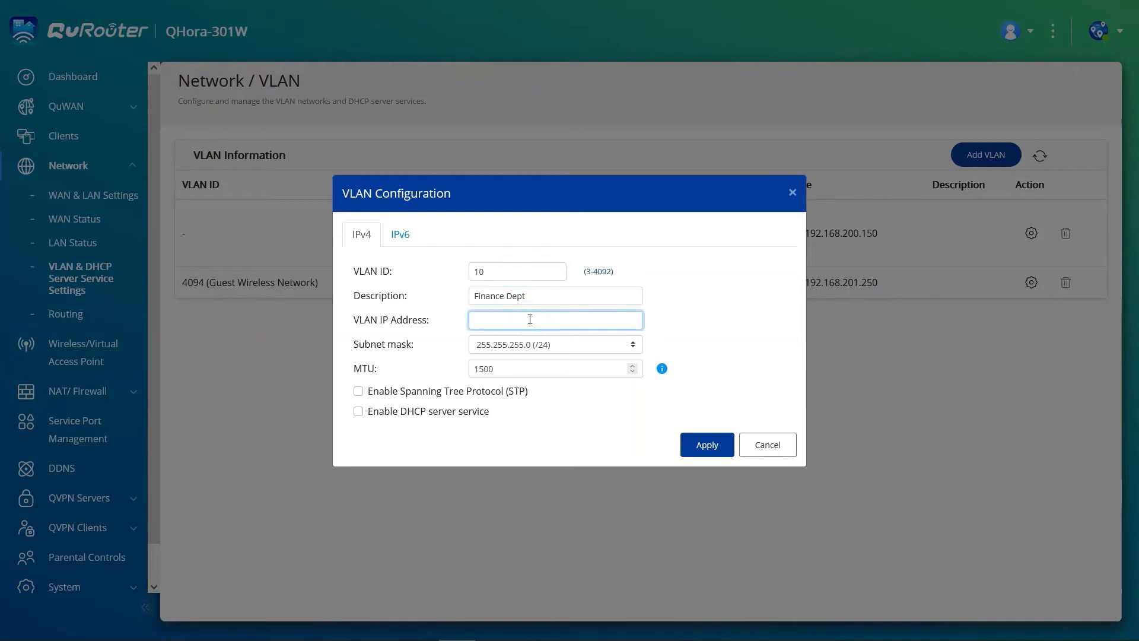
text(192.168.210.1)
Enable DHCP for VLAN 10 with the range 192.168.210.100 to 192.168.210.150, and apply the configuration without configuring IPv6
double_click(538, 319)
key(ctrl+c)
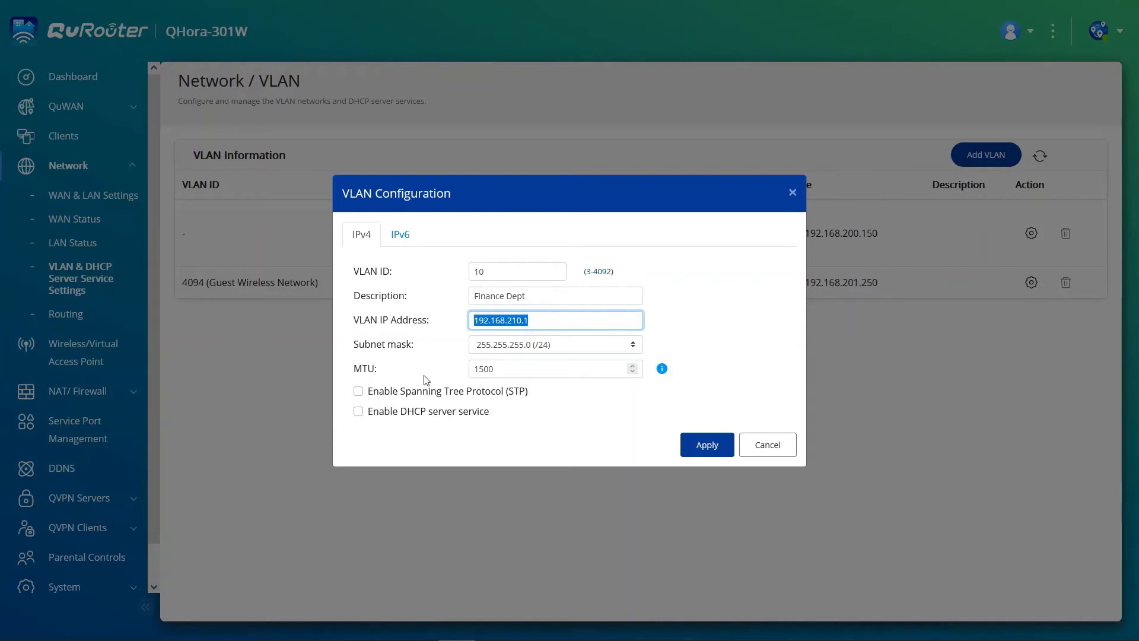
click(358, 413)
scroll(527, 387, down, 1)
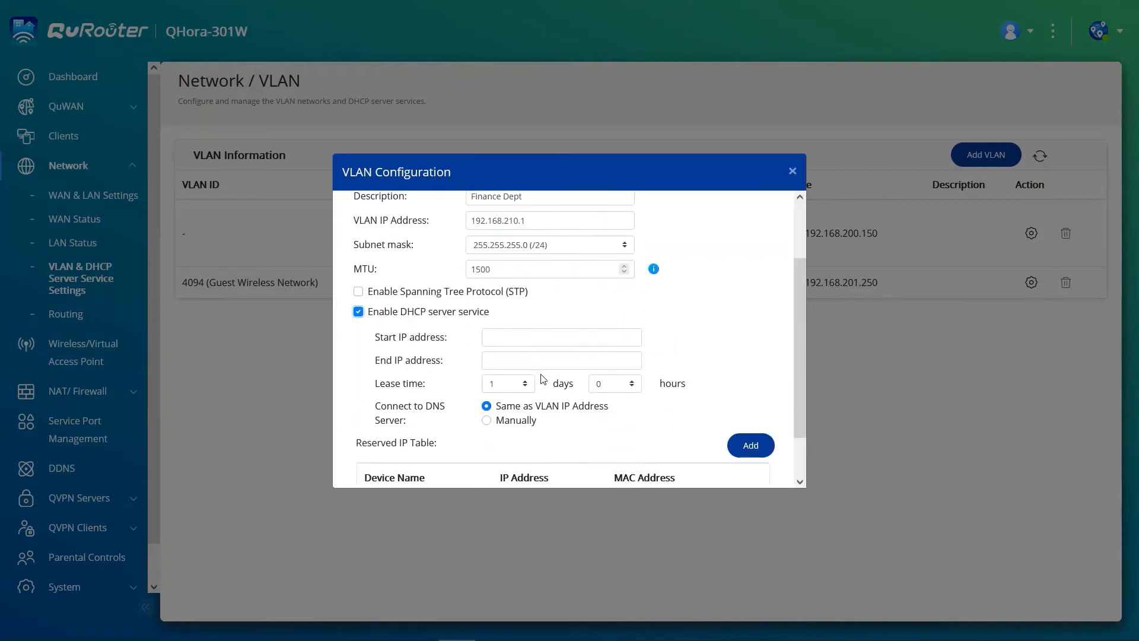
click(540, 335)
key(ctrl+v)
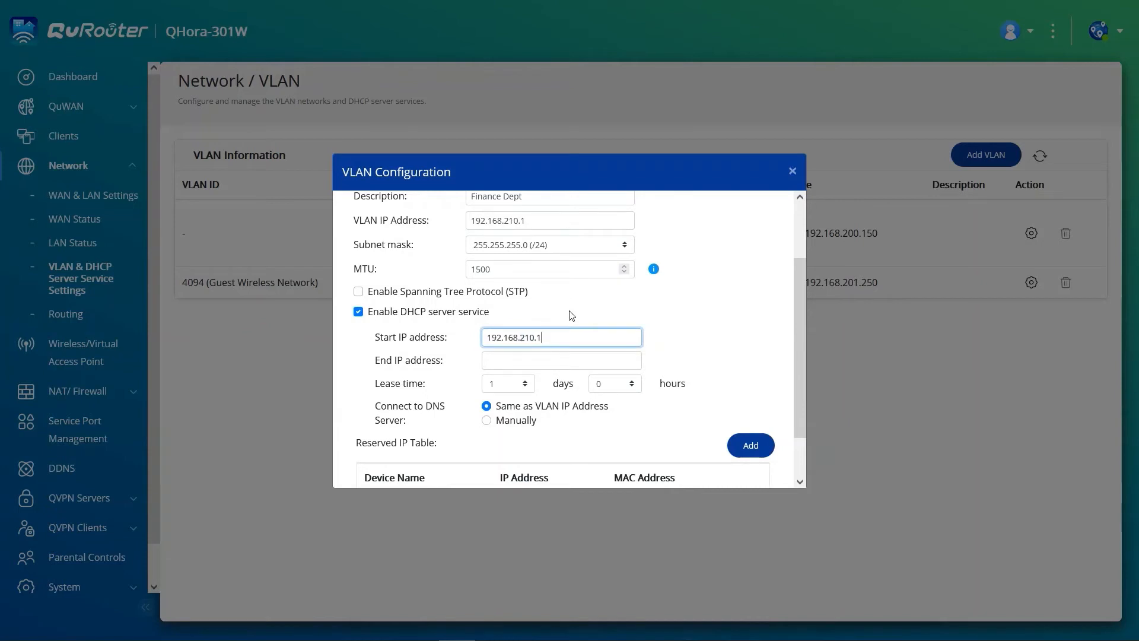
text(00)
click(566, 358)
key(ctrl+v)
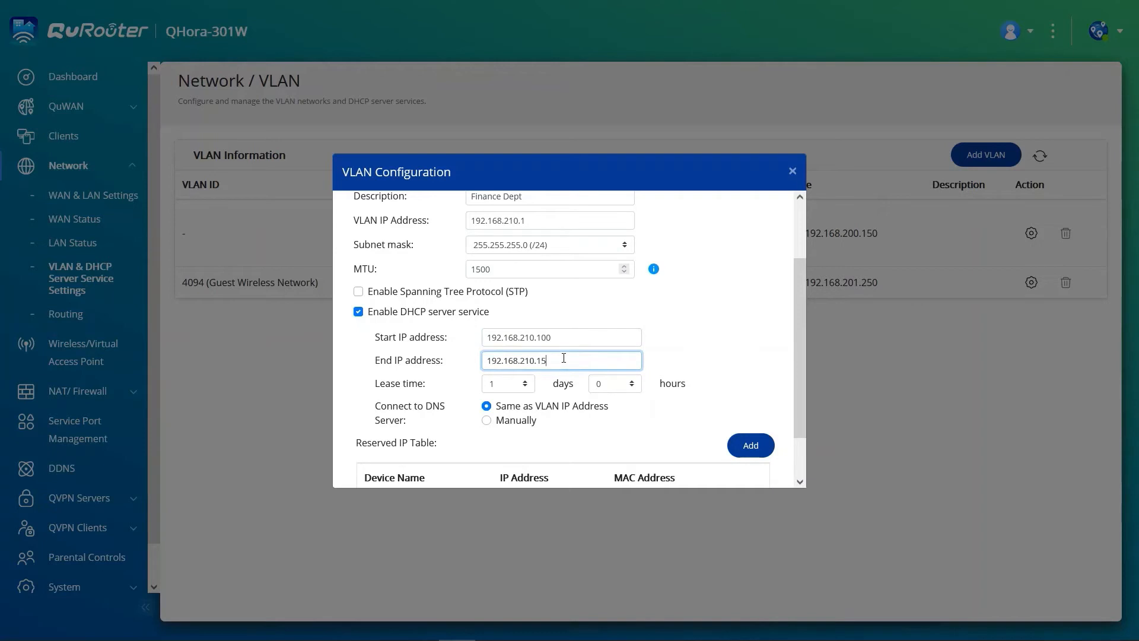
scroll(658, 427, down, 2)
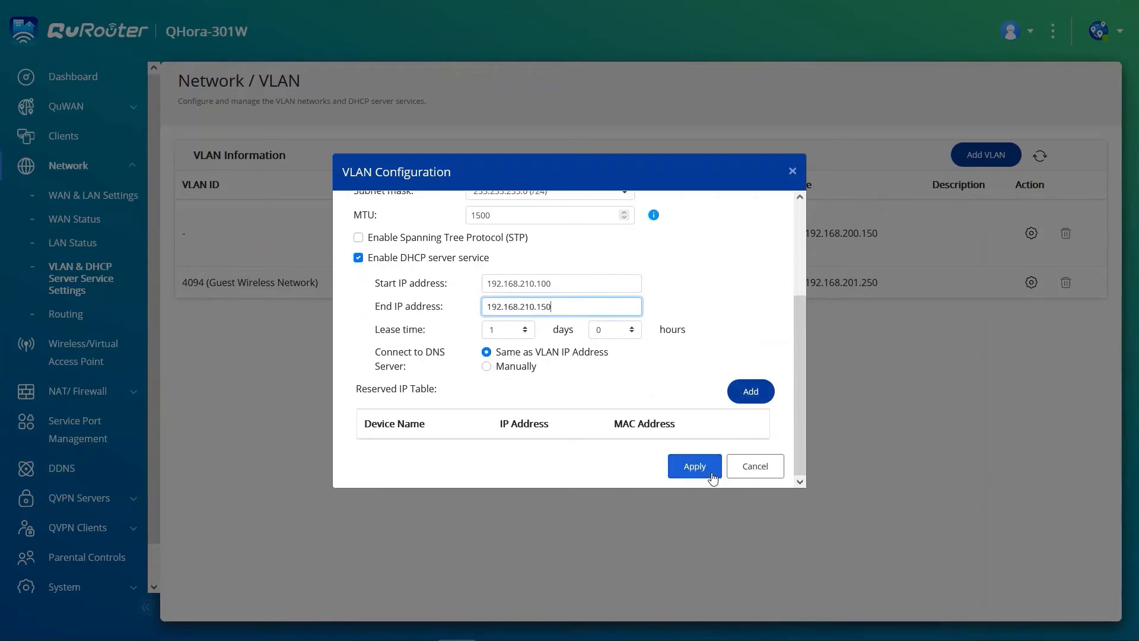
click(694, 466)
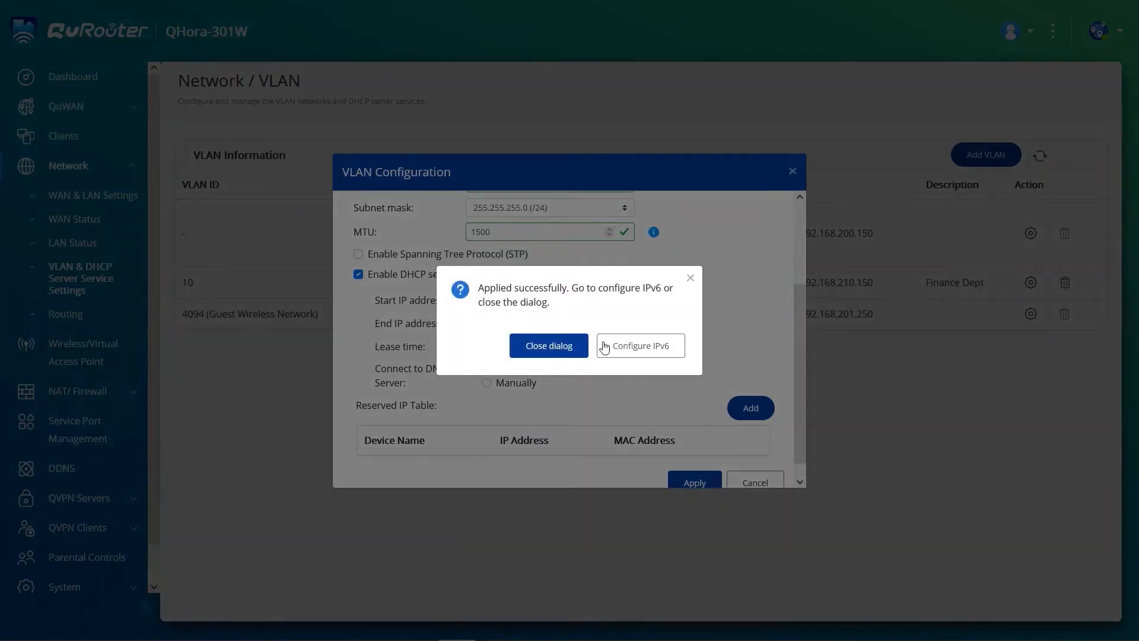
click(555, 348)
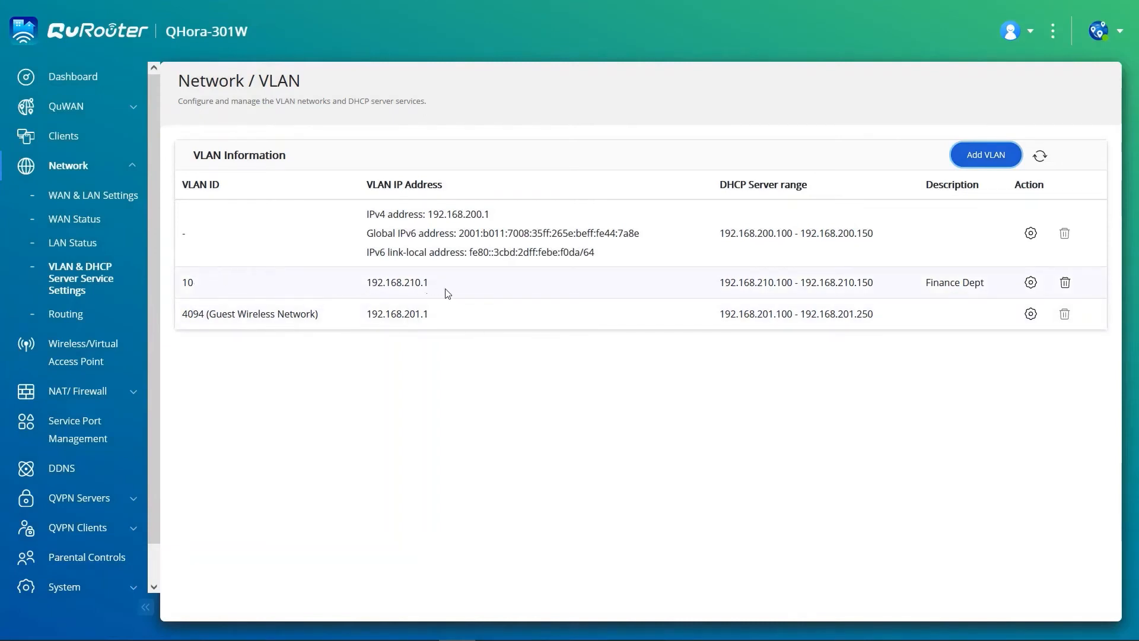
Add a VLAN with ID 20, description Sales Dept and VLAN IP address 192.168.220.1
click(997, 159)
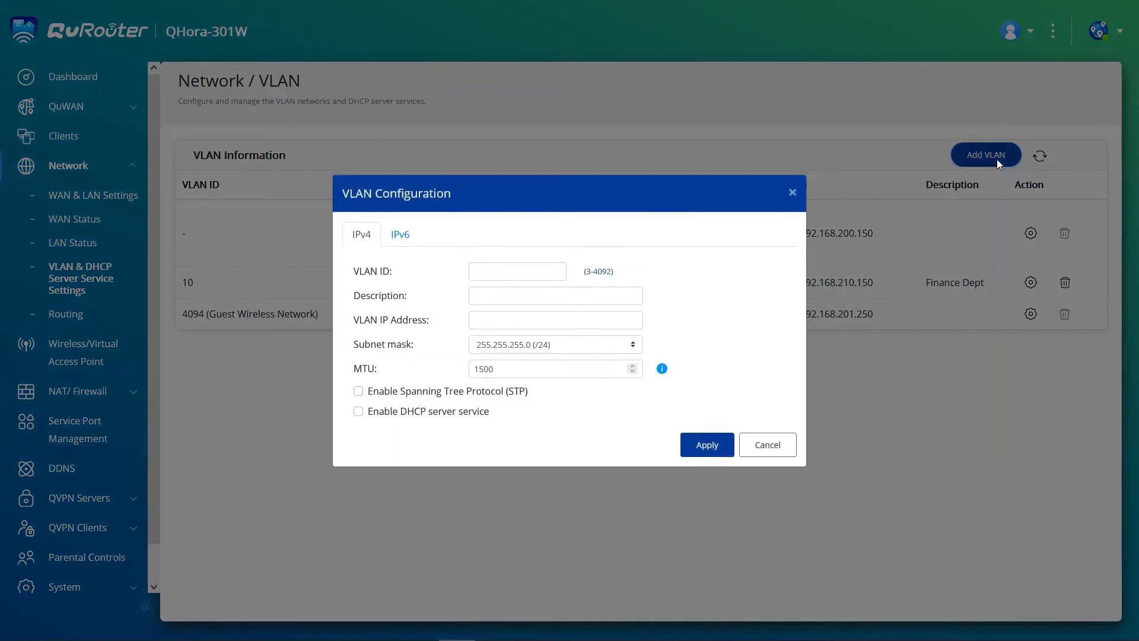
click(518, 271)
key(Tab)
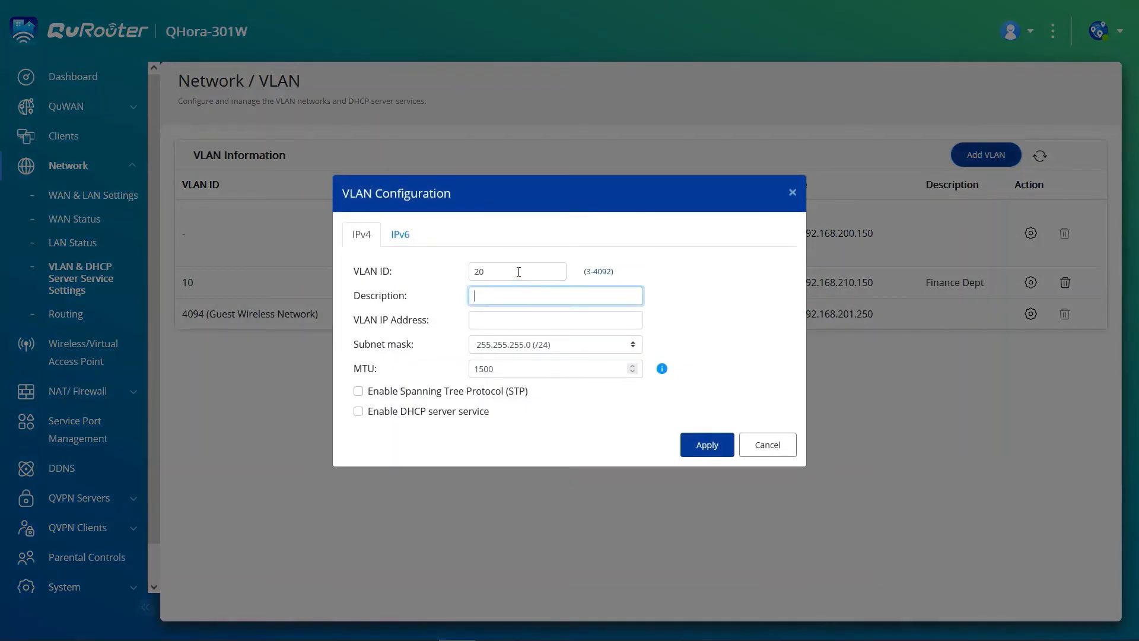
text(Sales Dept)
key(Tab)
text(192.168.220.1)
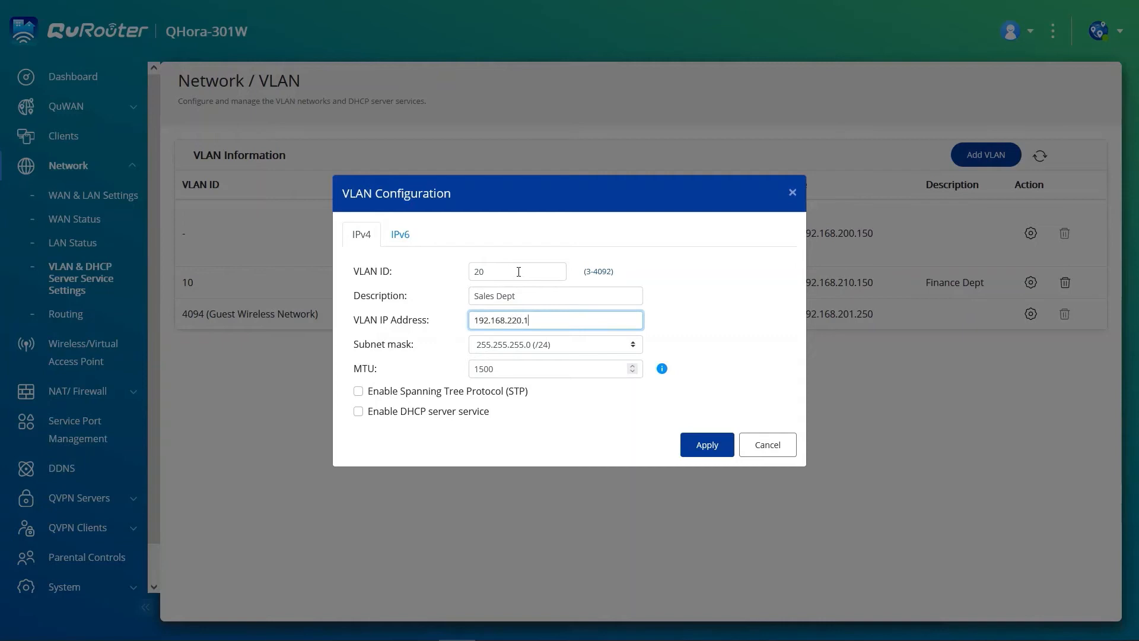
Enable DHCP for VLAN 20 with the range 192.168.220.100 to 192.168.220.150, and apply the configuration without configuring IPv6
key(ctrl+a)
key(ctrl+c)
click(358, 411)
scroll(503, 348, down, 1)
click(504, 361)
text(192.168.220.100)
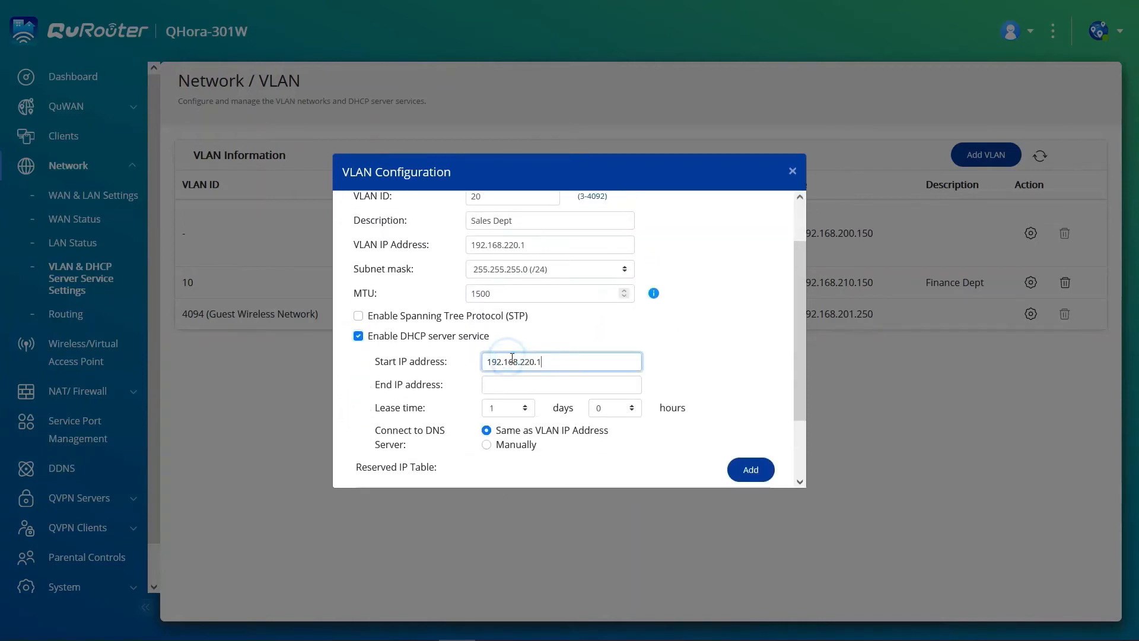
key(Tab)
text(192.168.220.1)
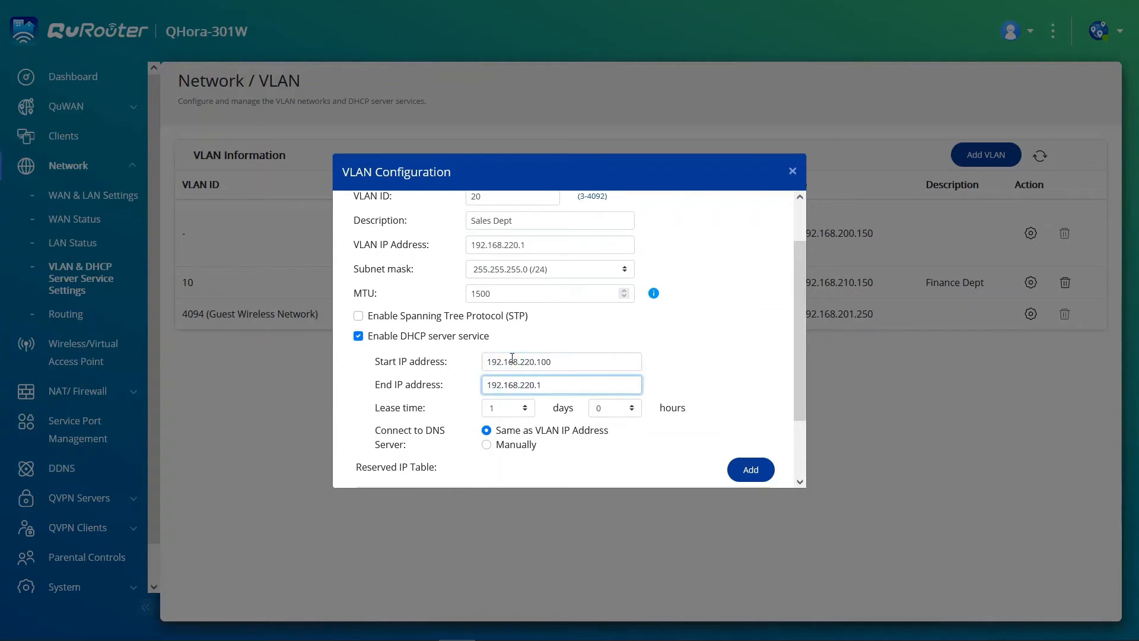
text(50)
scroll(668, 364, down, 2)
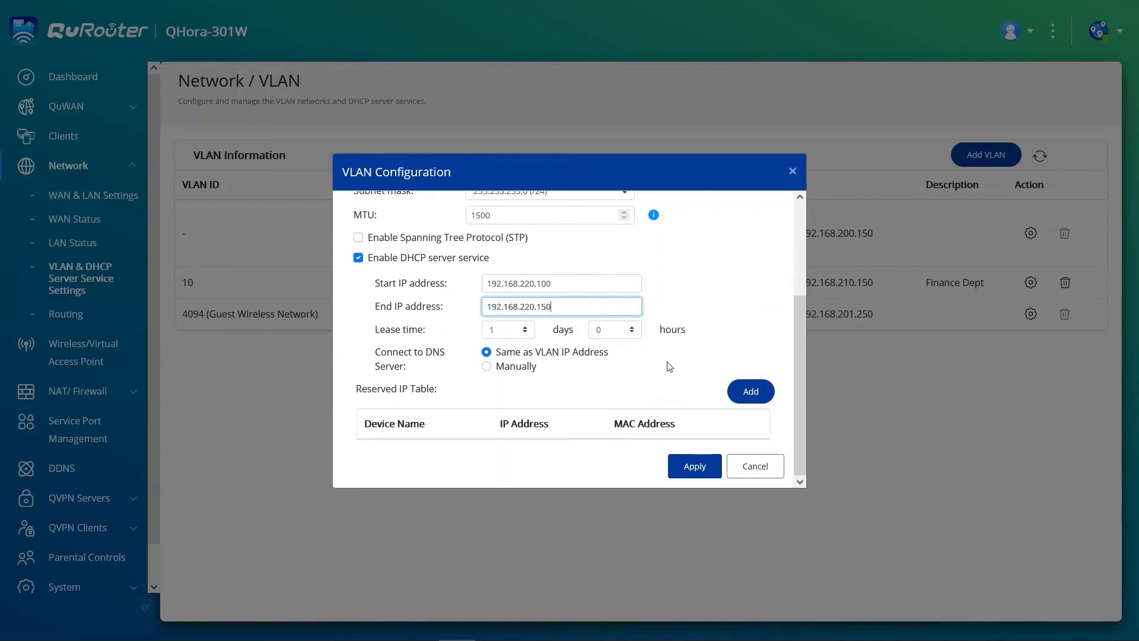
click(692, 466)
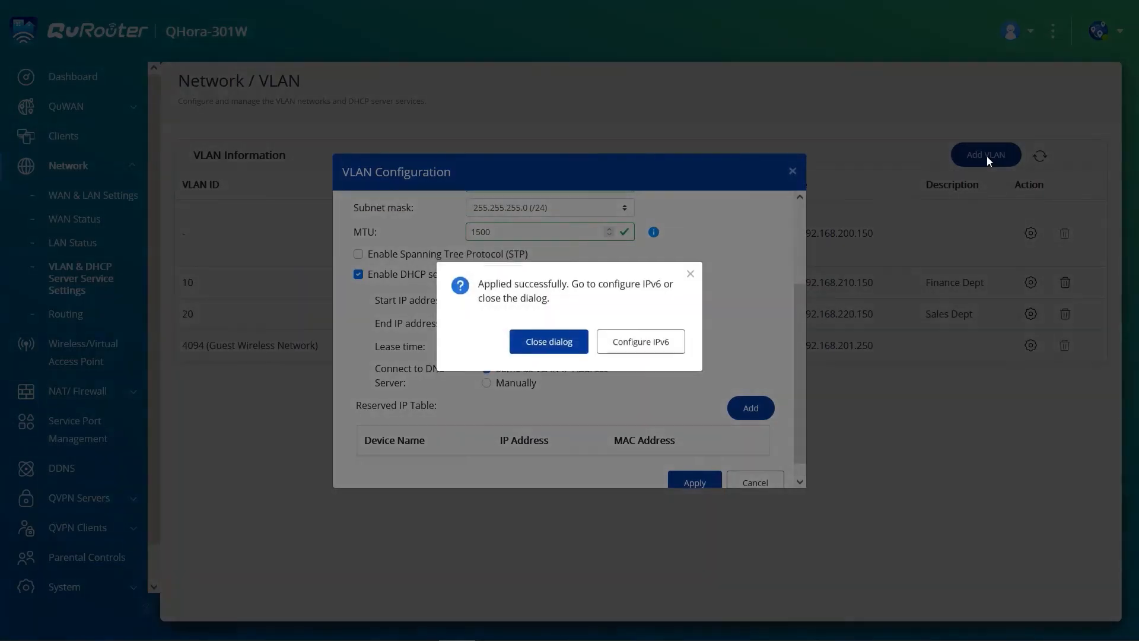
click(560, 346)
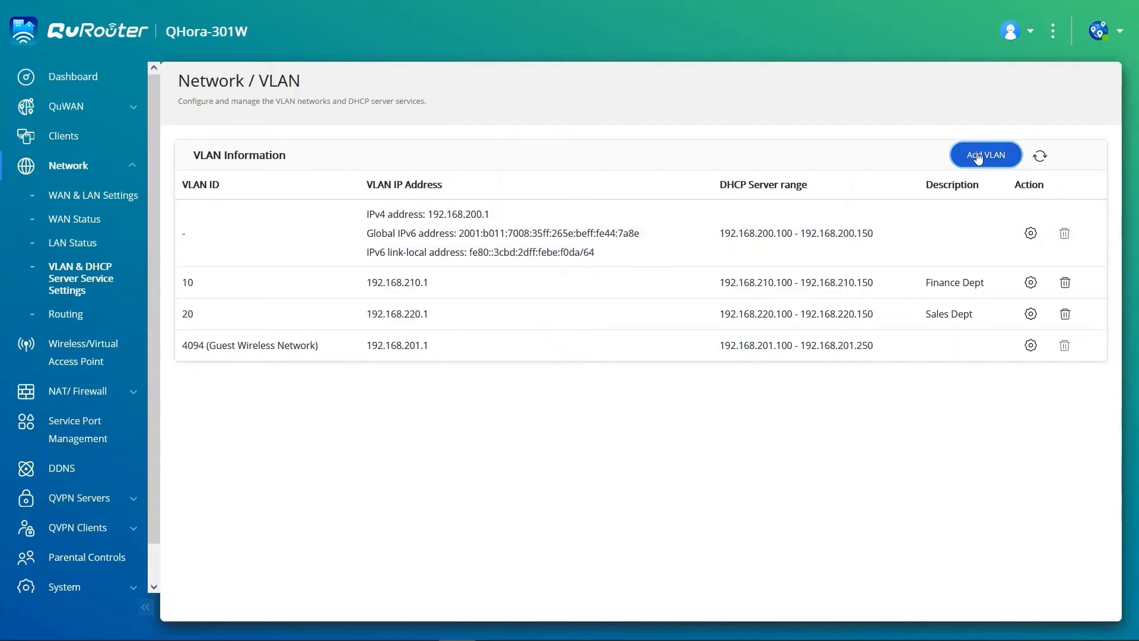
Add a VLAN with ID 30, description TV Wall and VLAN IP address 192.168.230.1
click(983, 155)
click(510, 276)
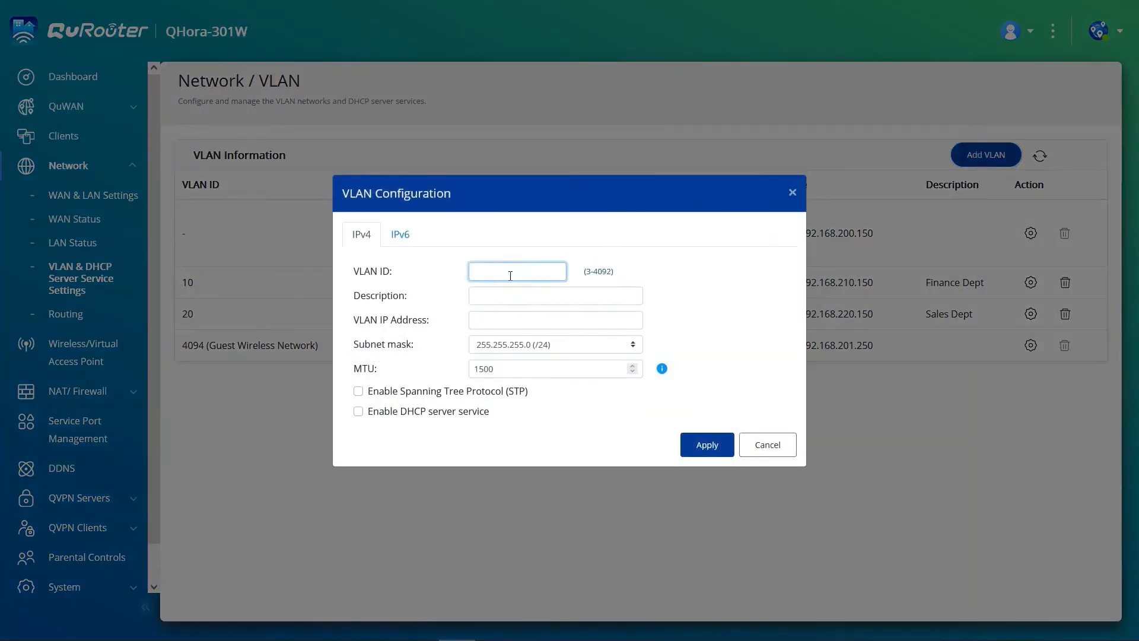
key(Tab)
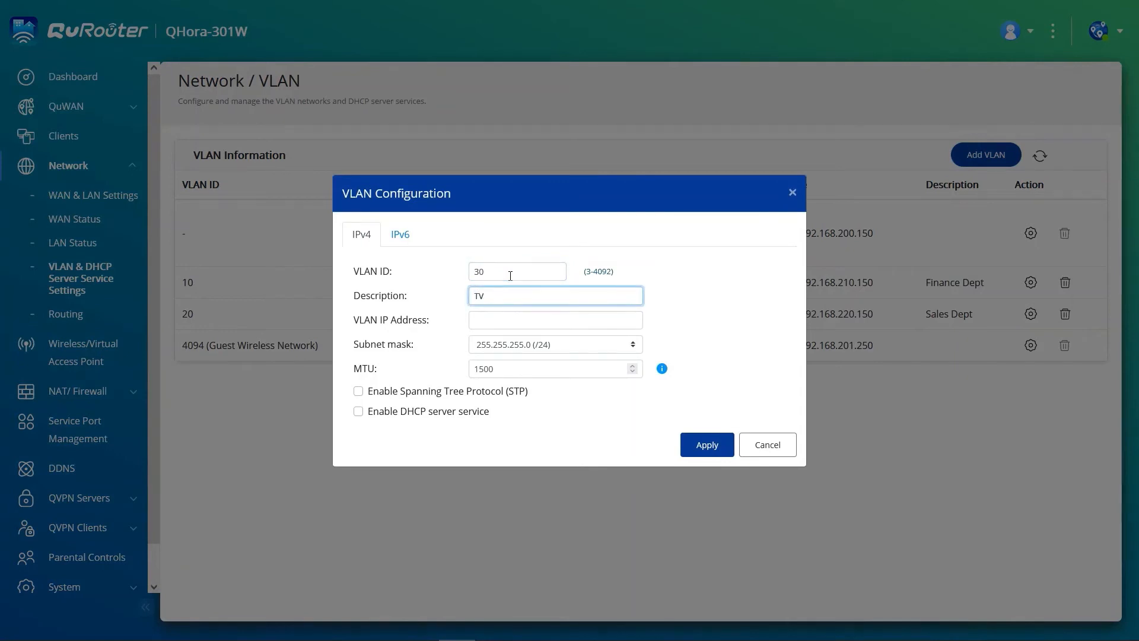
text(TV Wall)
key(Tab)
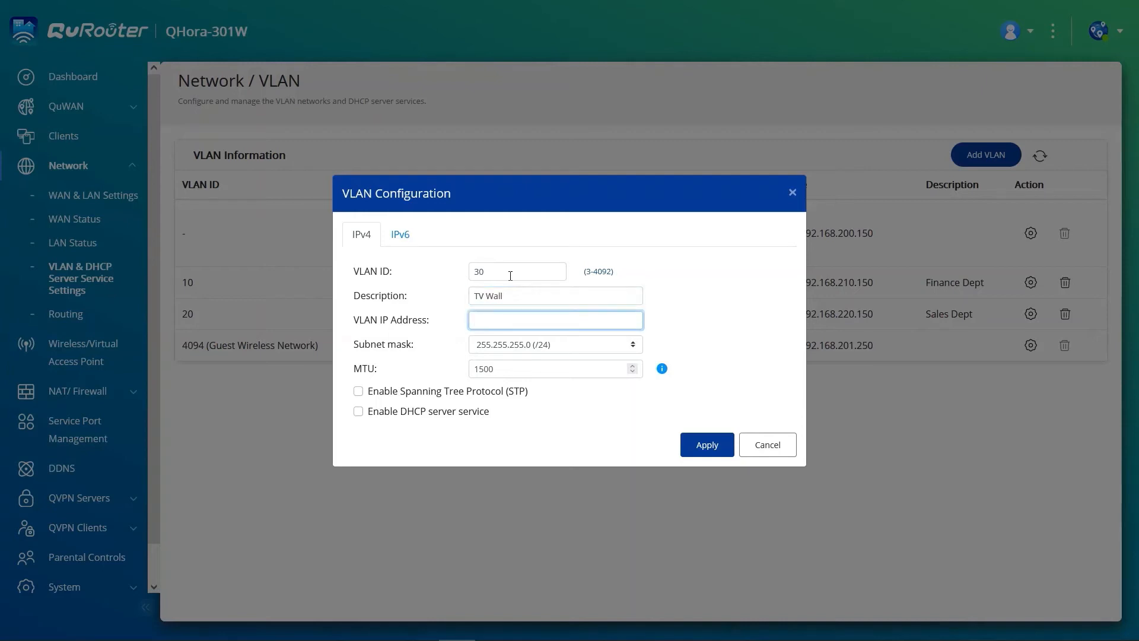
text(192.168.220.1)
key(BackSpace)
key(BackSpace)
key(BackSpace)
text(30)
Enable DHCP for VLAN 30 and try to apply the range 192.168.220.100 to 192.168.220.150
click(359, 411)
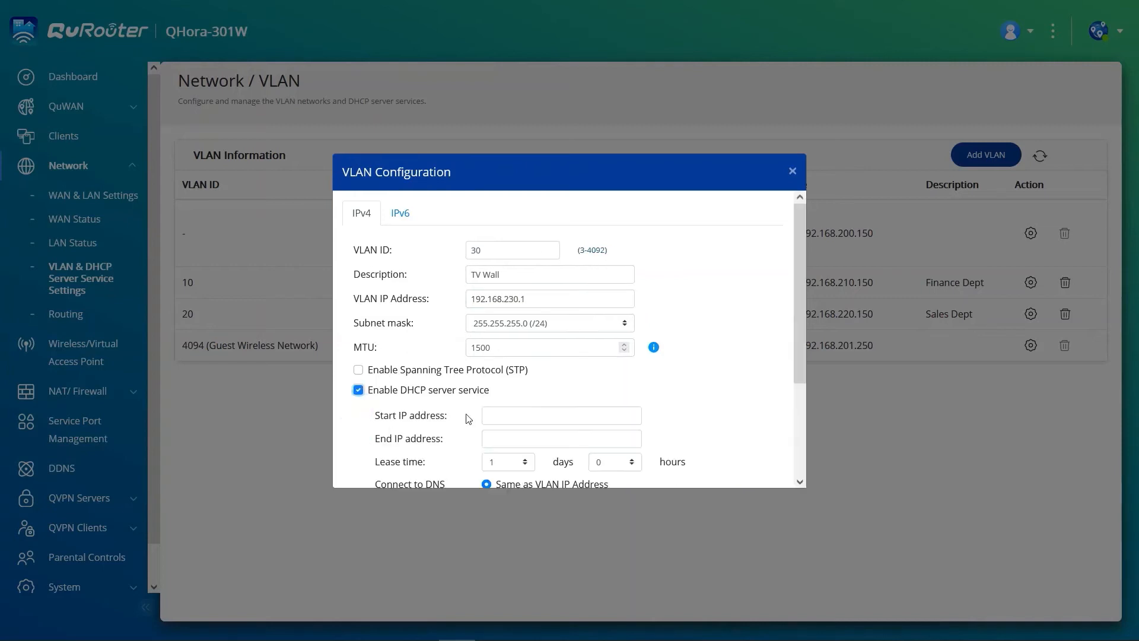
click(493, 415)
key(ctrl+v)
text(00)
key(Tab)
key(ctrl+v)
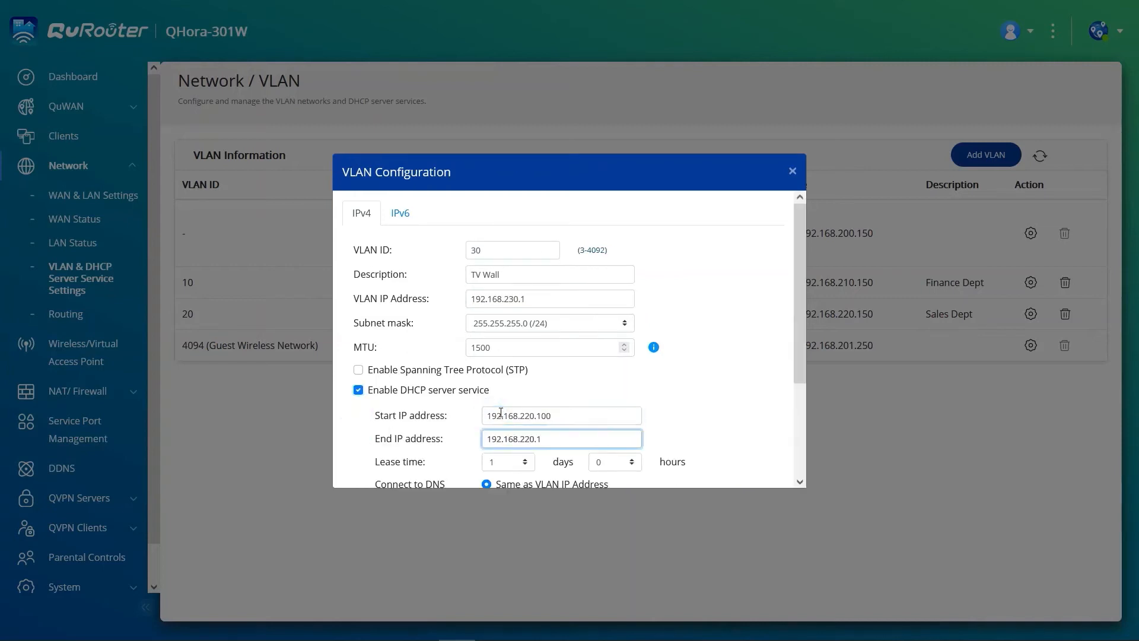
scroll(653, 417, down, 3)
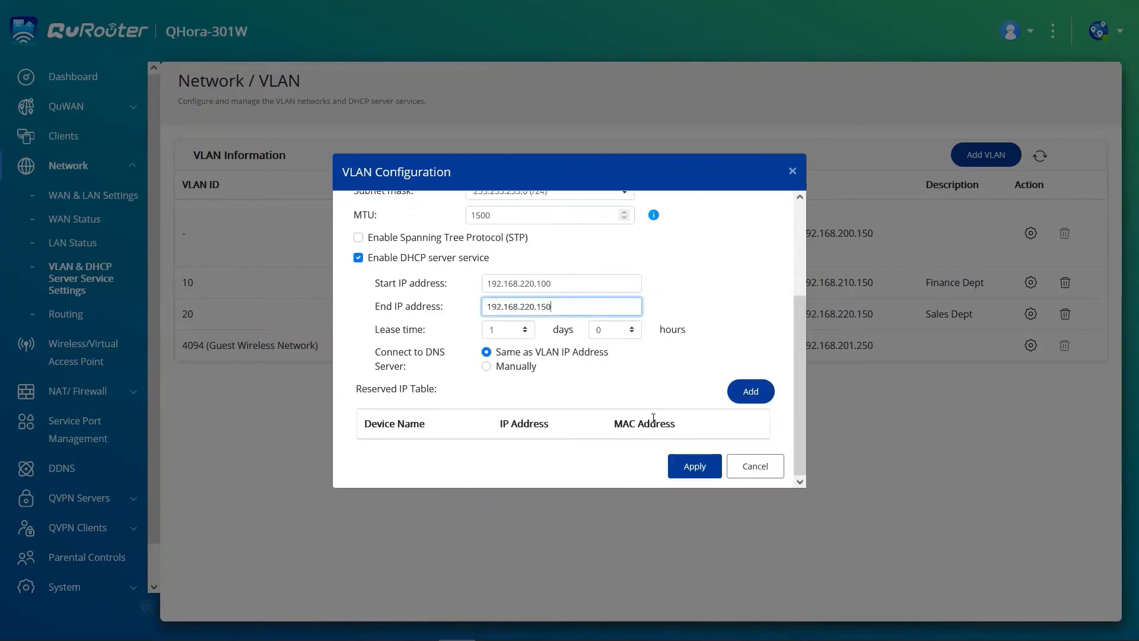
click(693, 474)
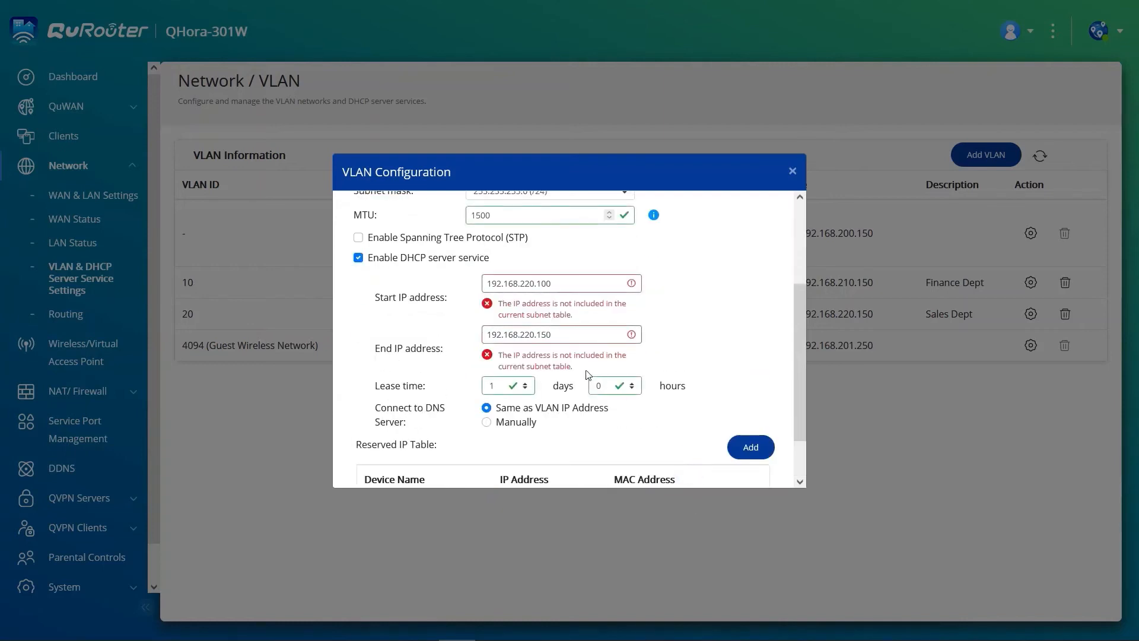
Correct VLAN 30's DHCP range to 192.168.230.100 to 192.168.230.150, and apply the configuration without configuring IPv6
click(529, 335)
key(BackSpace)
text(3)
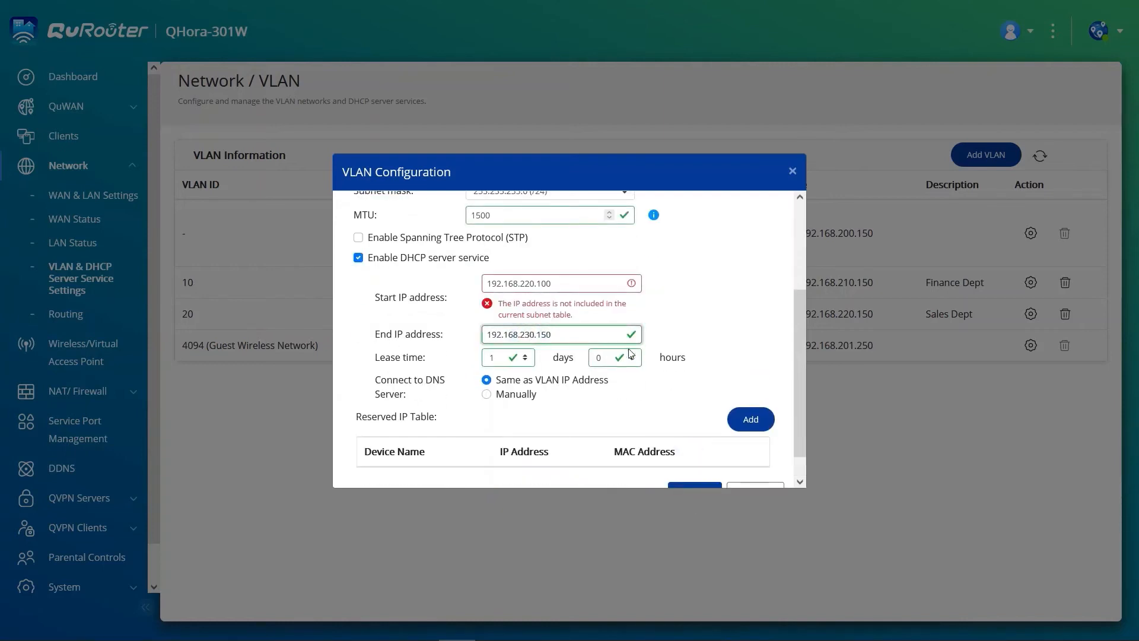
click(532, 284)
key(BackSpace)
text(3)
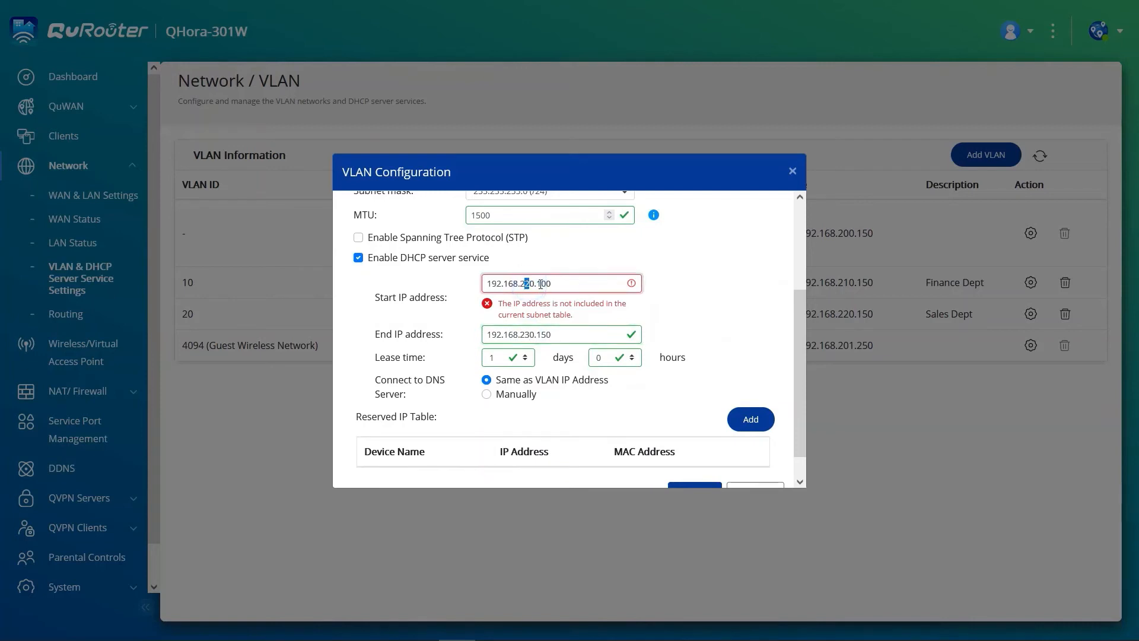
scroll(677, 315, up, 2)
scroll(677, 316, up, 2)
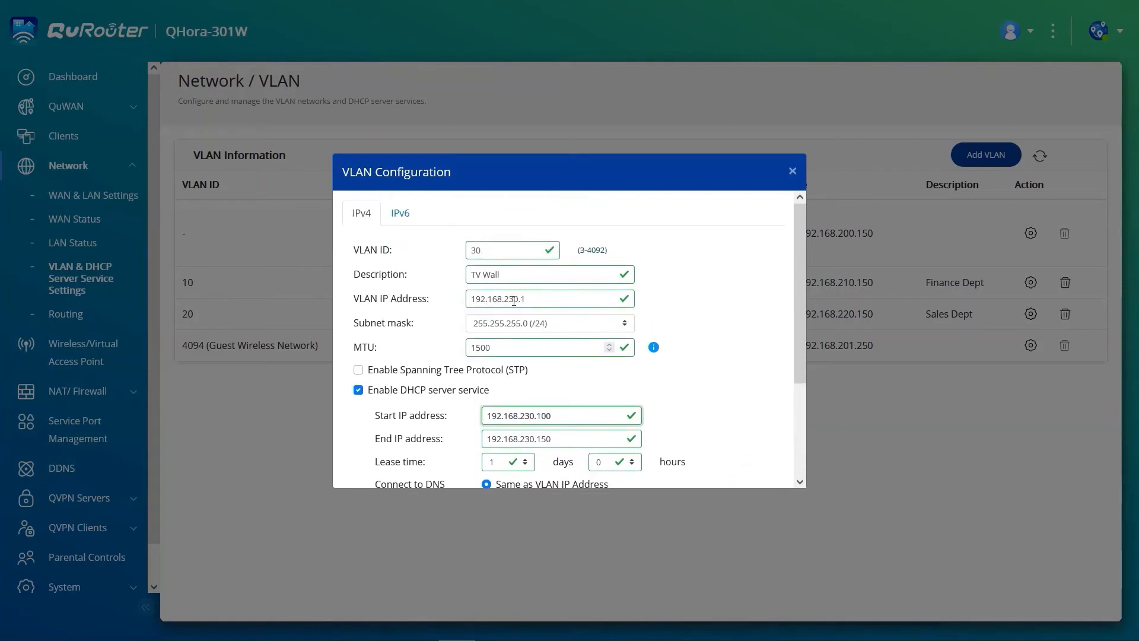
scroll(580, 425, down, 4)
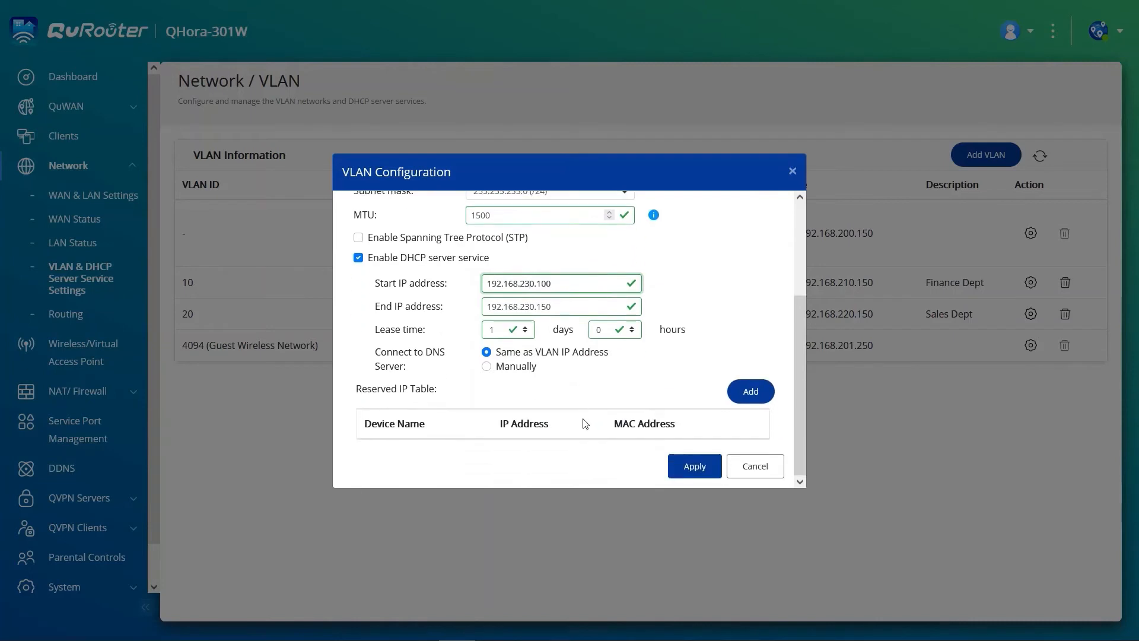
click(695, 467)
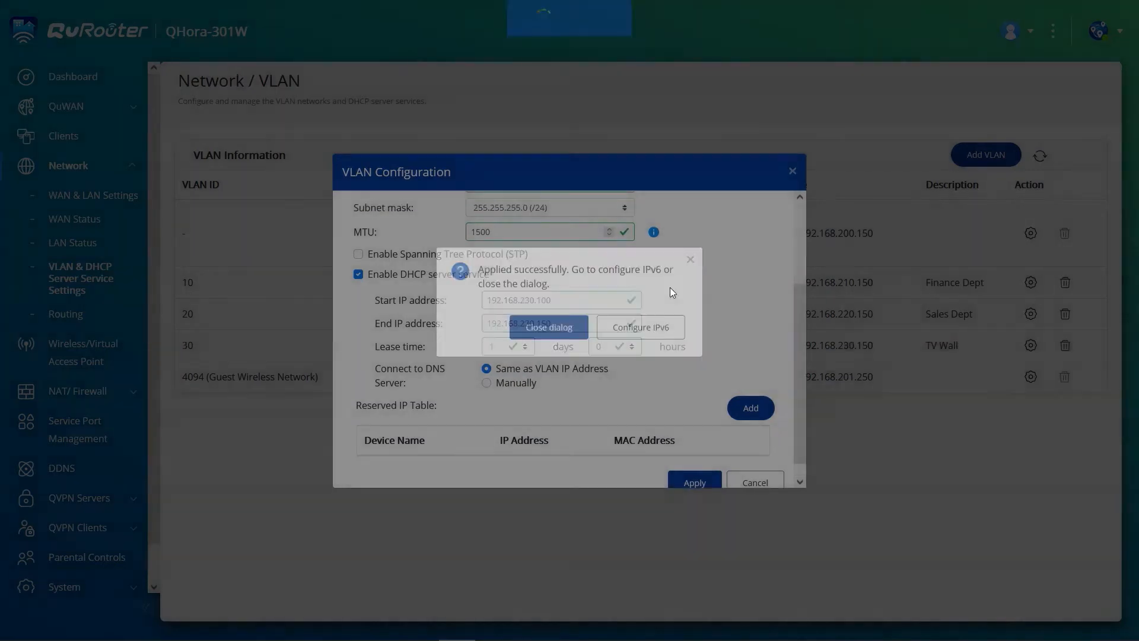
click(549, 346)
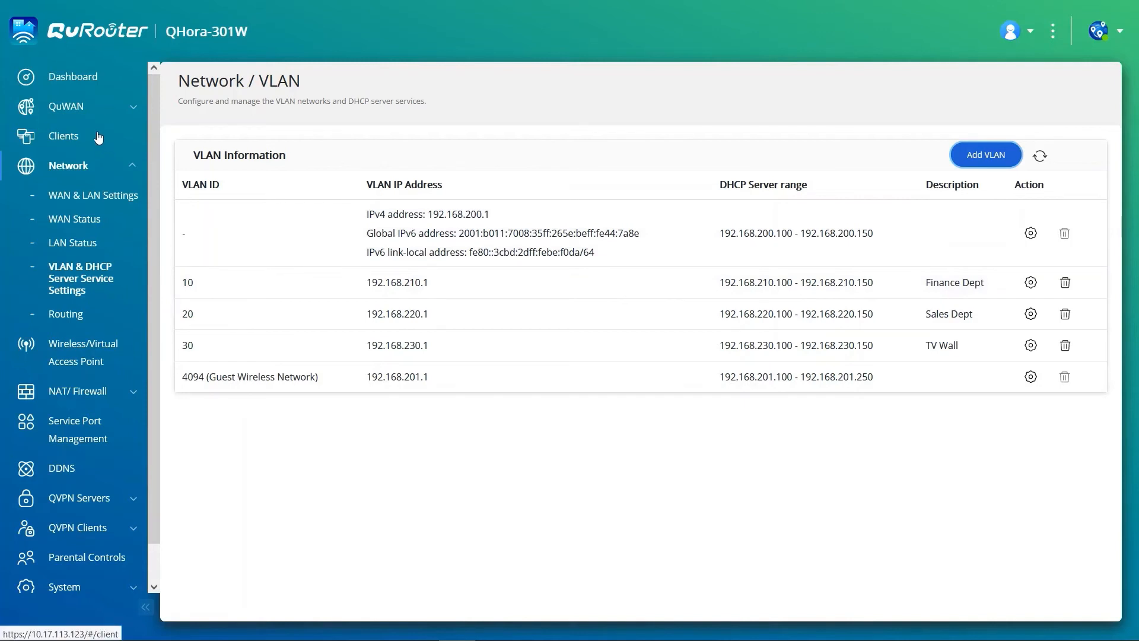
Open the port configuration of LAN port 10G-1 and set its VLAN mode to Trunk mode
click(108, 204)
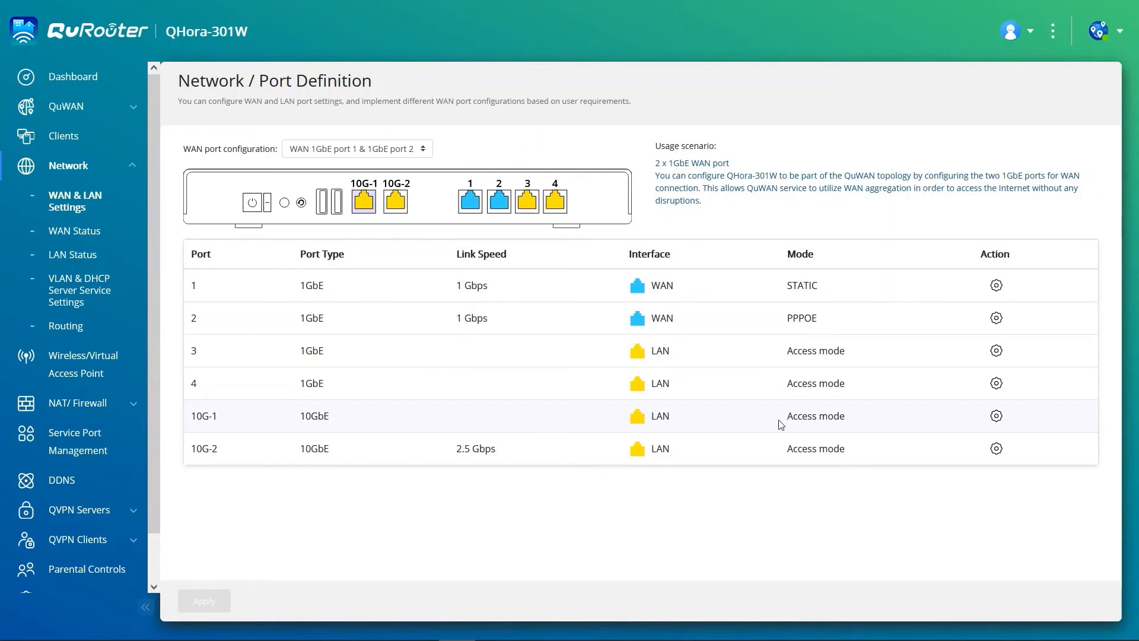
click(998, 417)
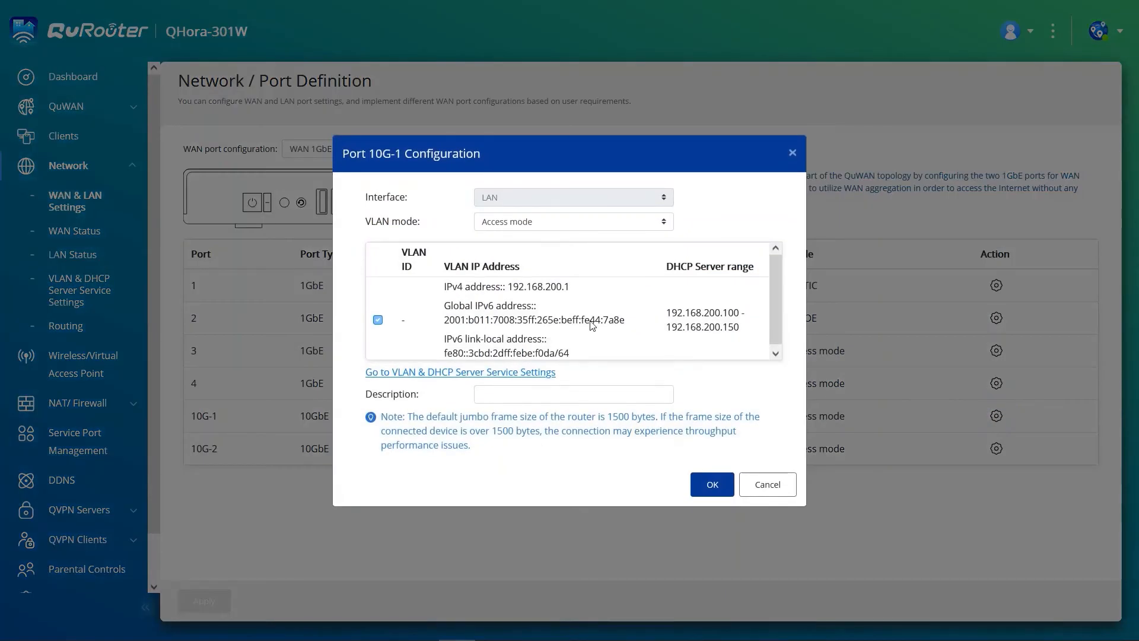
click(606, 224)
click(552, 260)
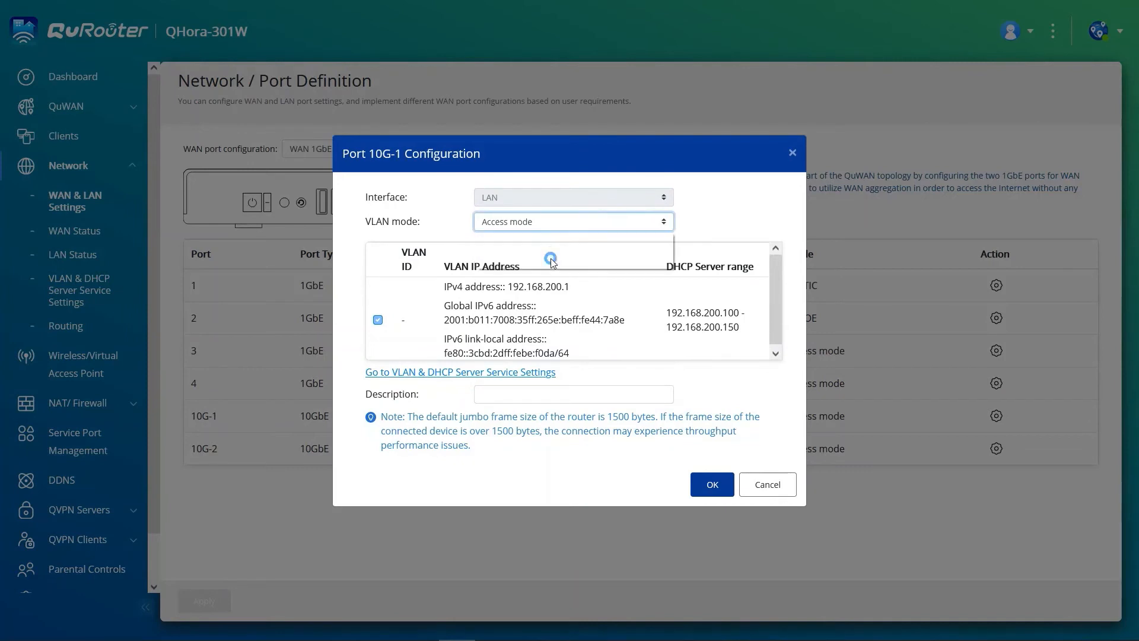
Assign VLANs 10, 20 and 30 to trunk port 10G-1 and save the port's configuration
click(378, 303)
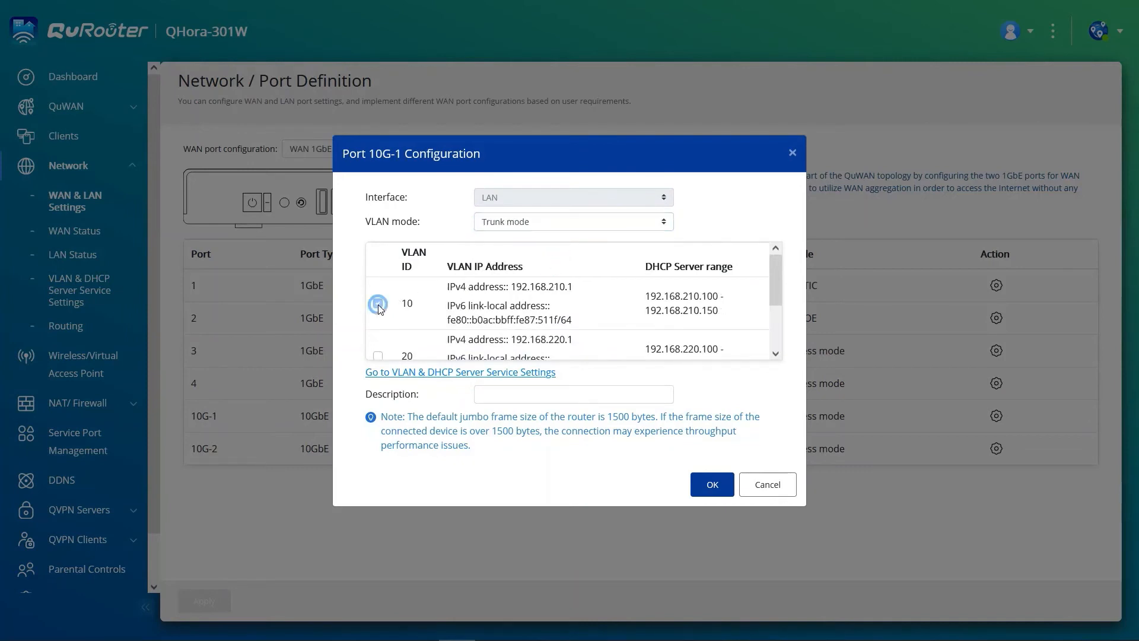
scroll(395, 308, down, 1)
click(378, 281)
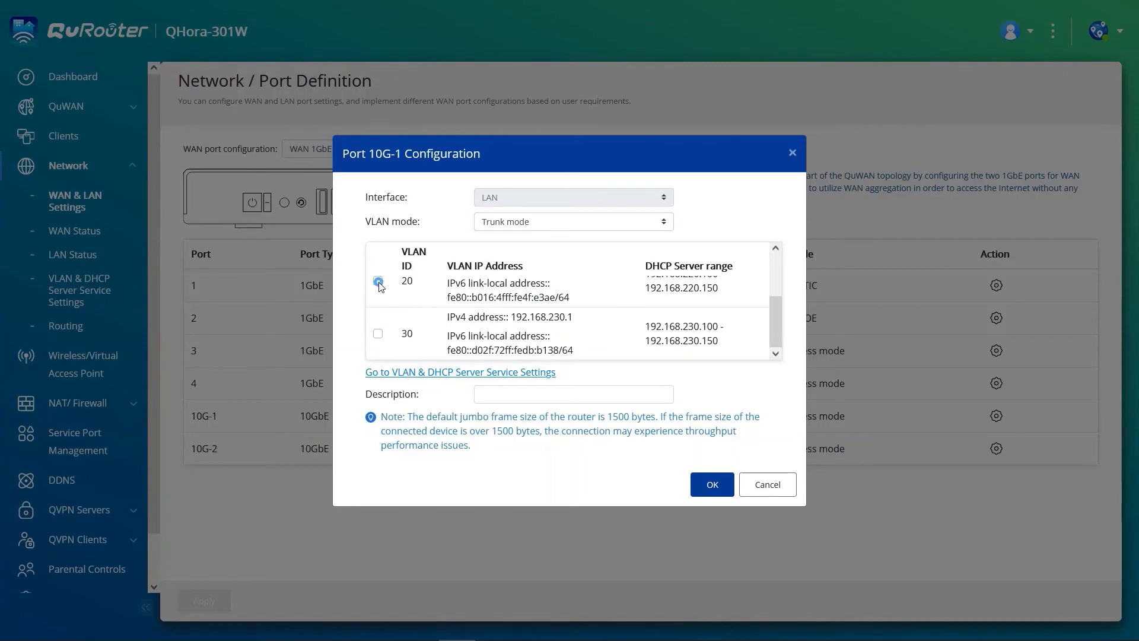
click(379, 334)
scroll(513, 320, up, 3)
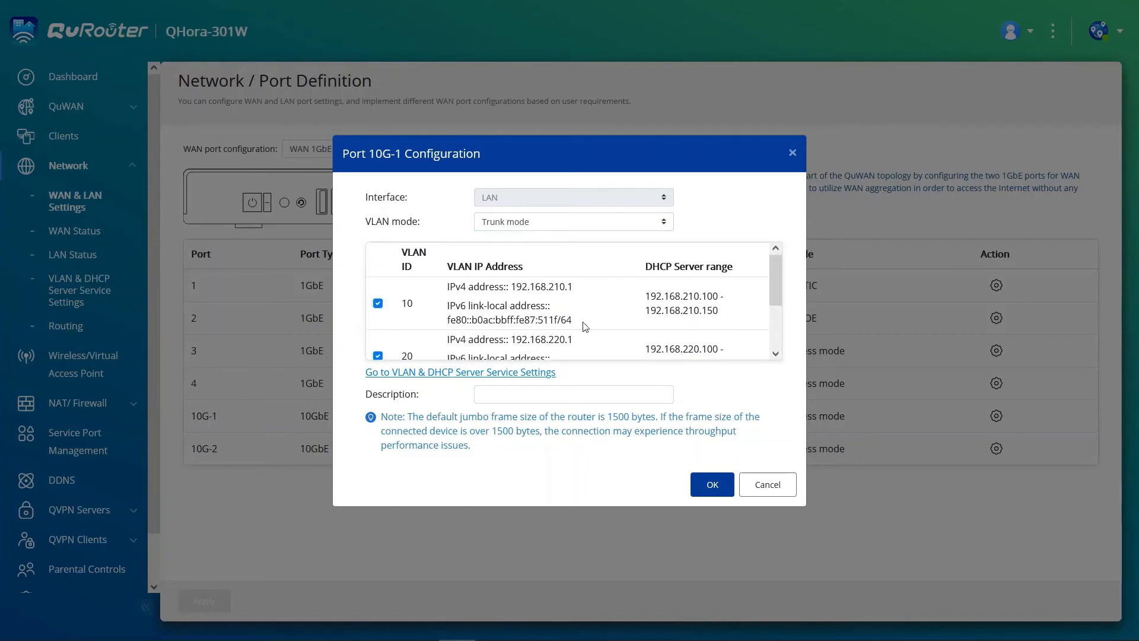
click(710, 488)
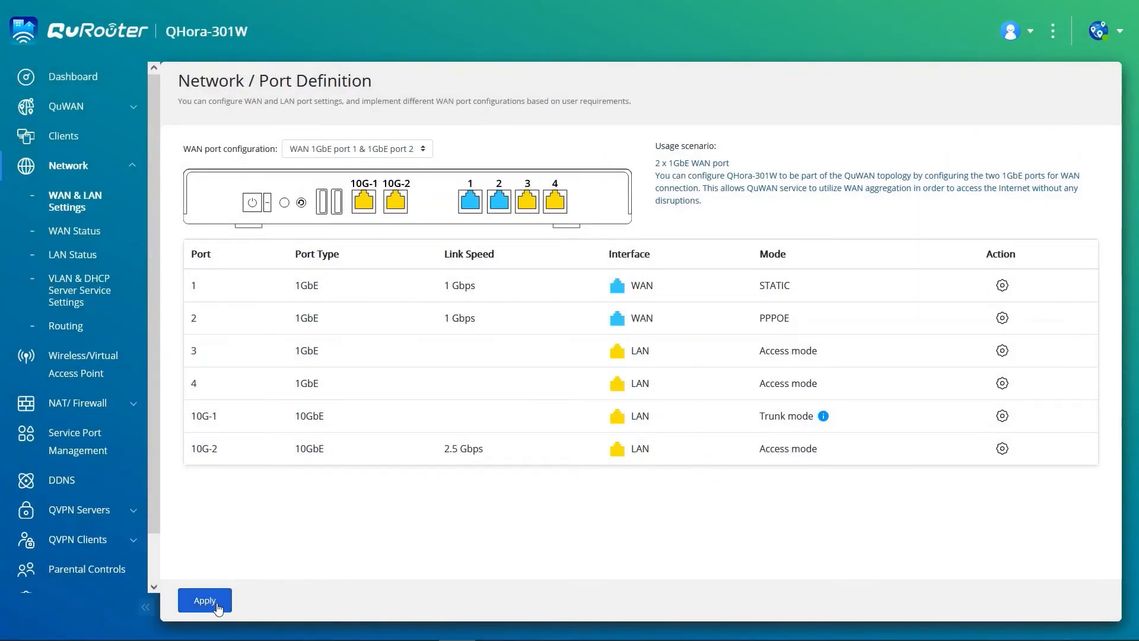
Apply the modified port definition settings to the router and view the details of port 10G-1's trunk mode
click(205, 601)
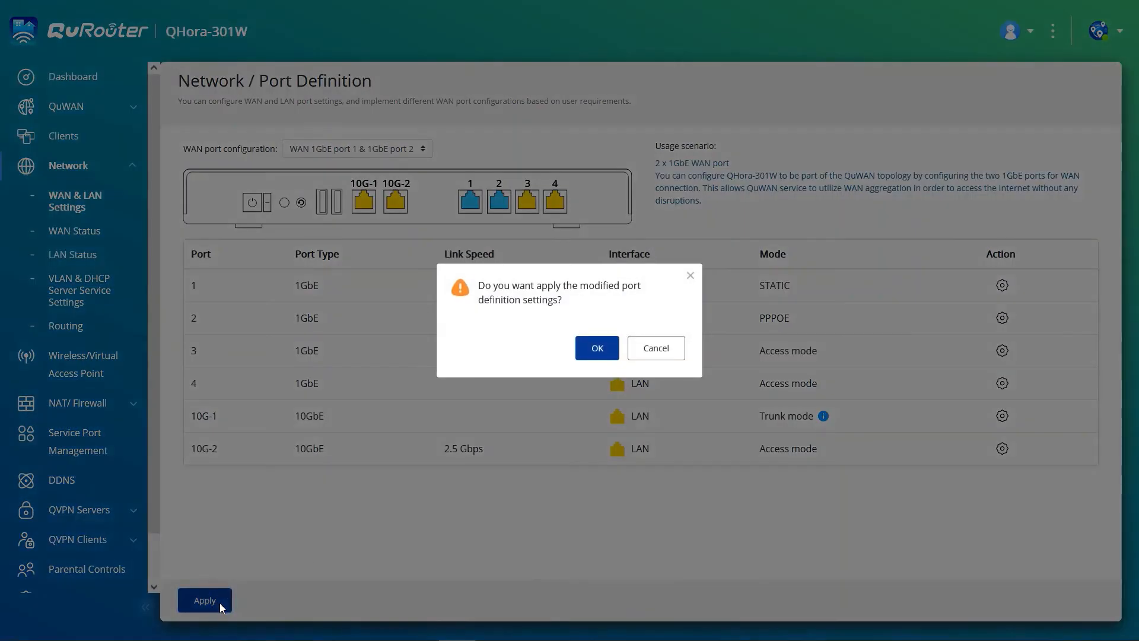
click(597, 349)
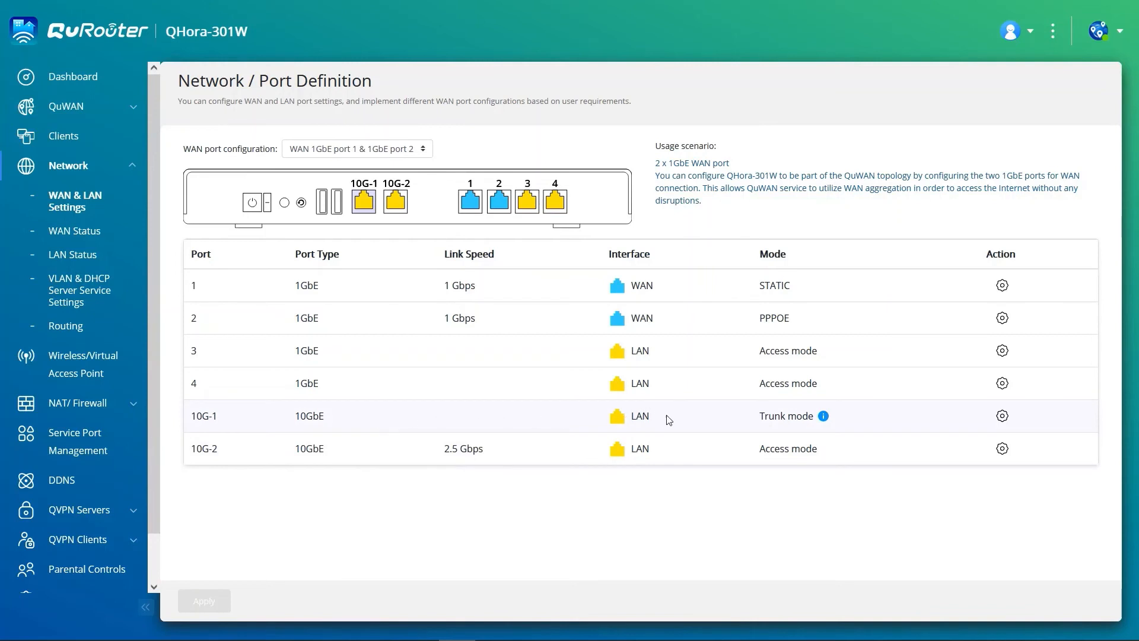
mouse_move(824, 416)
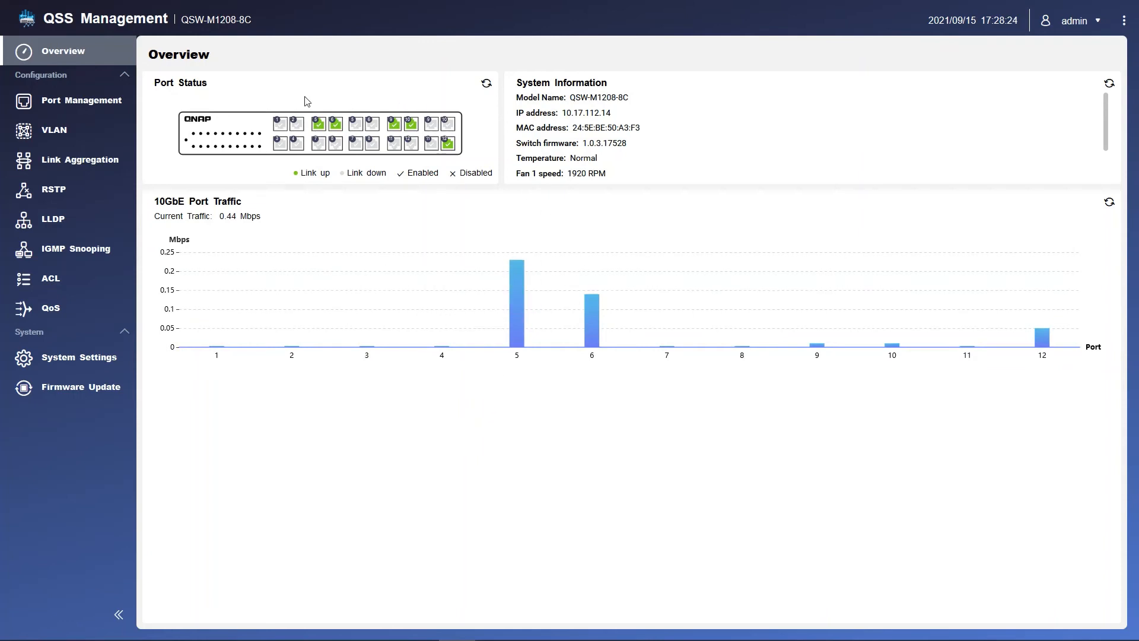
In the QSS Management interface of the QSW-M1208-8C switch, add VLAN 10 with port 1 untagged and port 7 tagged
click(66, 139)
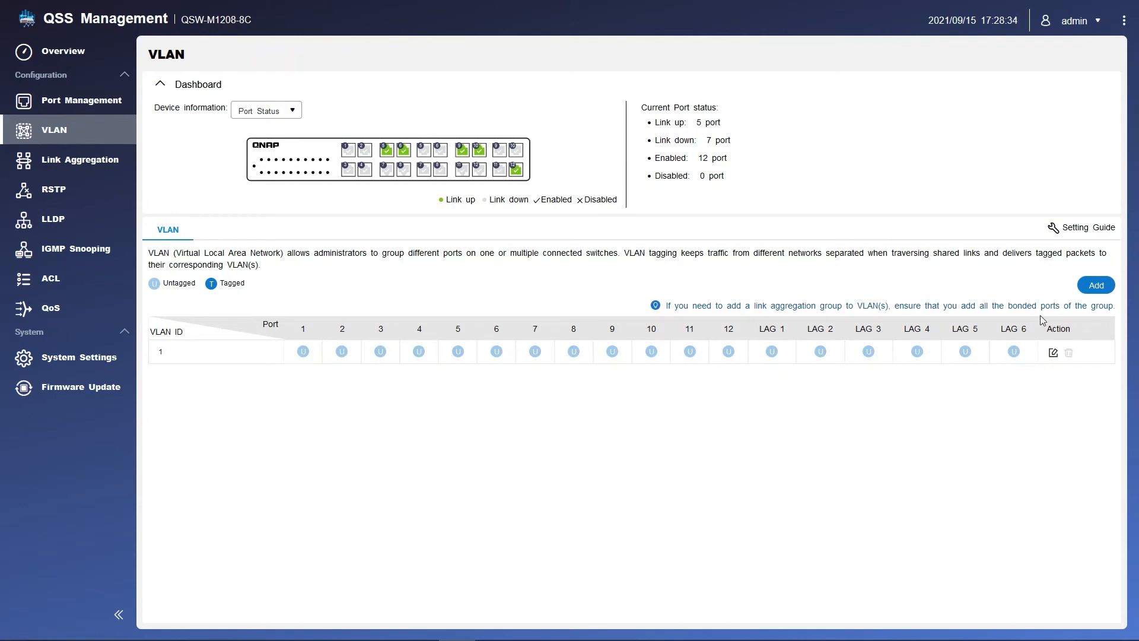
click(1102, 291)
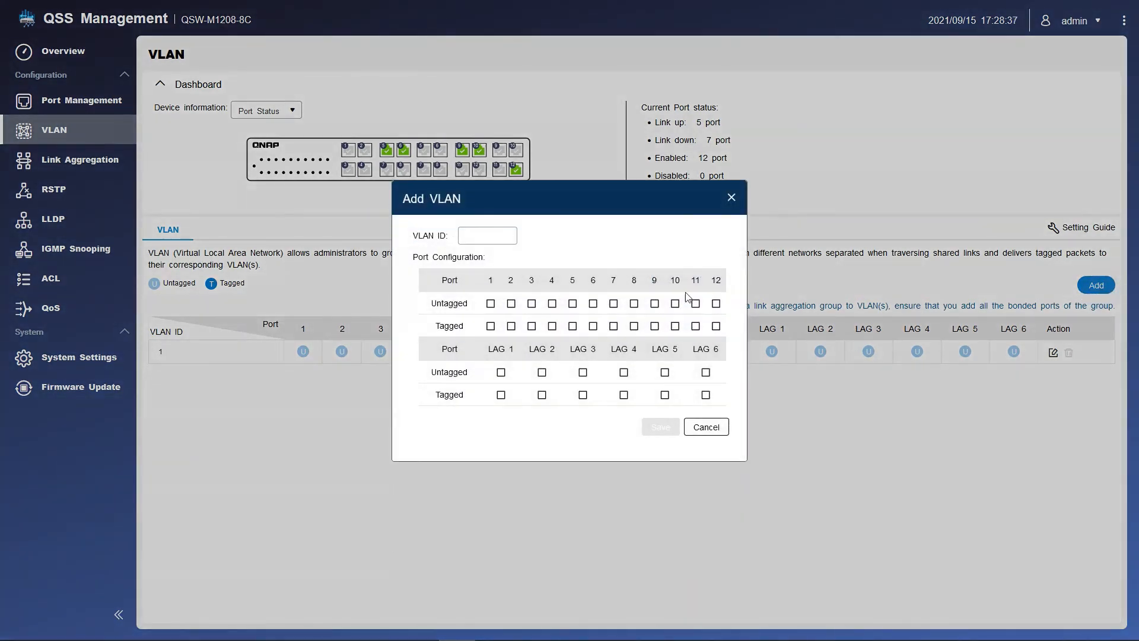
click(489, 239)
text(10)
click(491, 304)
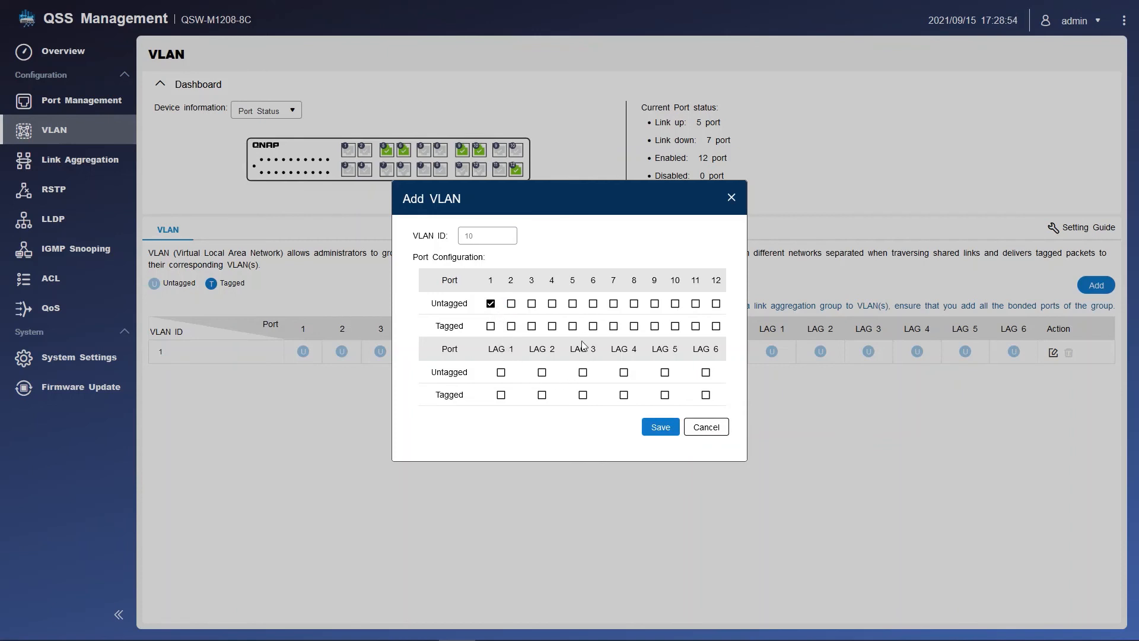
click(613, 325)
click(661, 427)
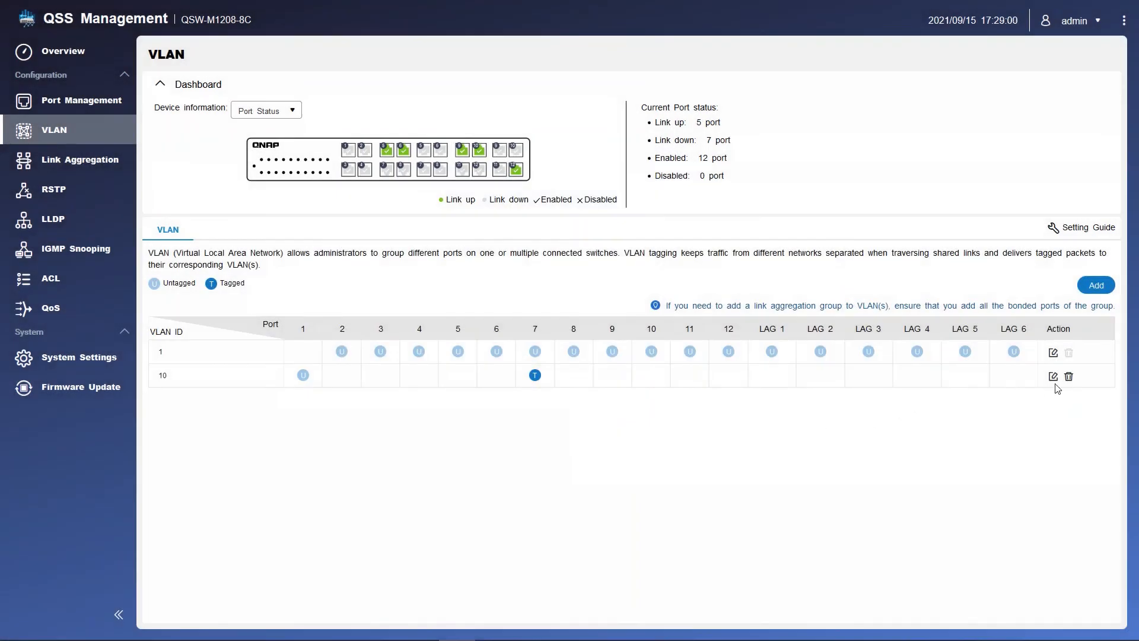
Add VLAN 20 on the switch with port 2 untagged and port 7 tagged
click(1097, 287)
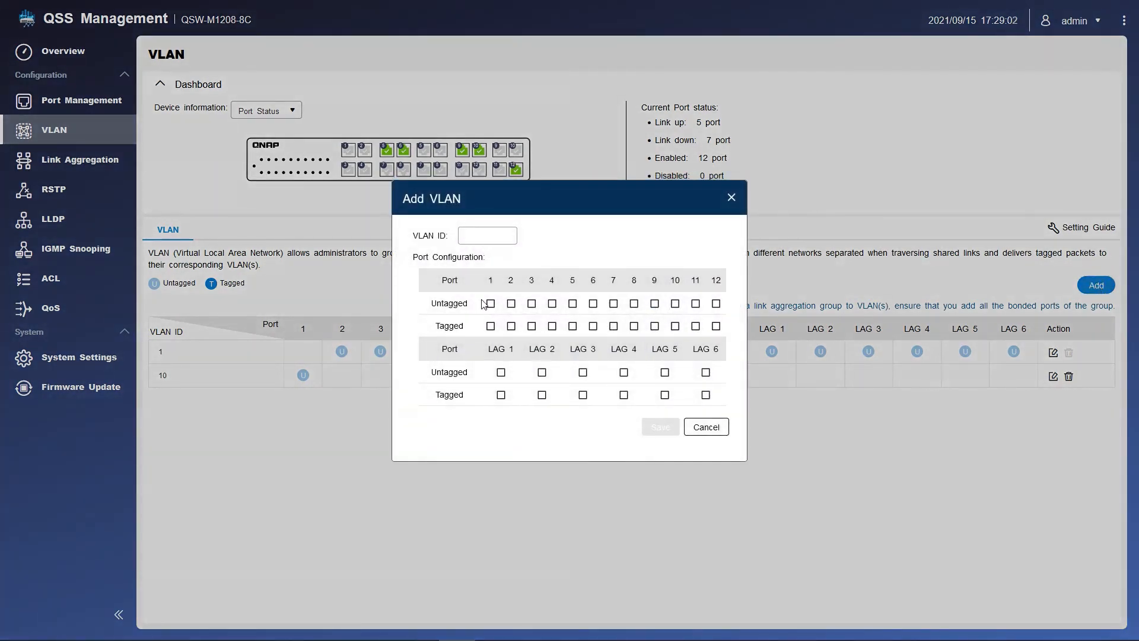
click(484, 237)
click(511, 303)
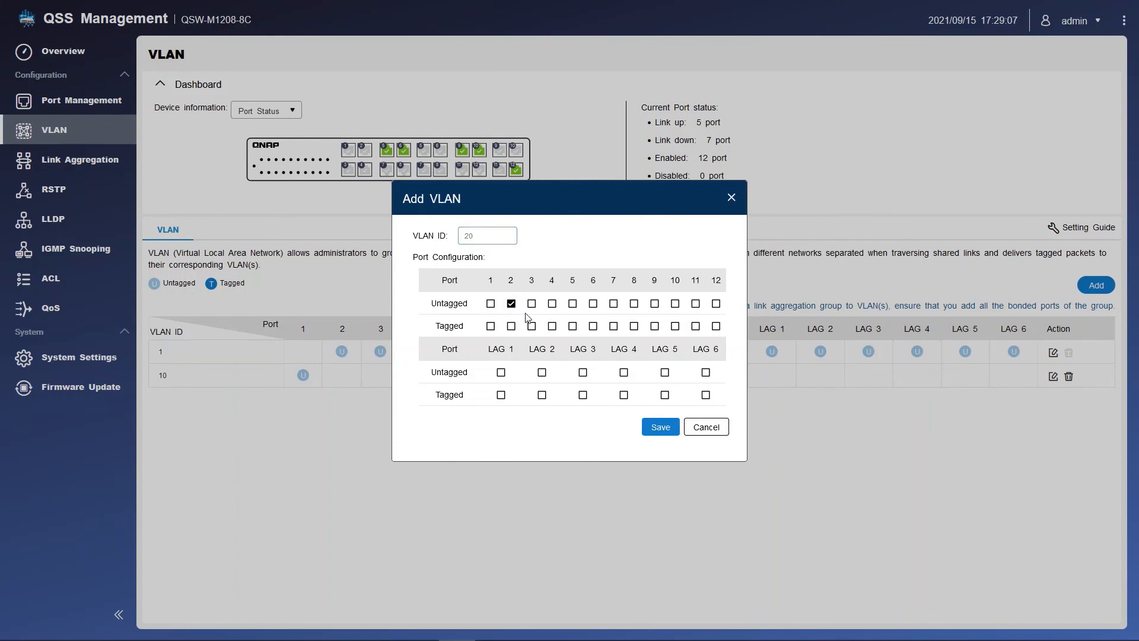
click(614, 326)
click(660, 428)
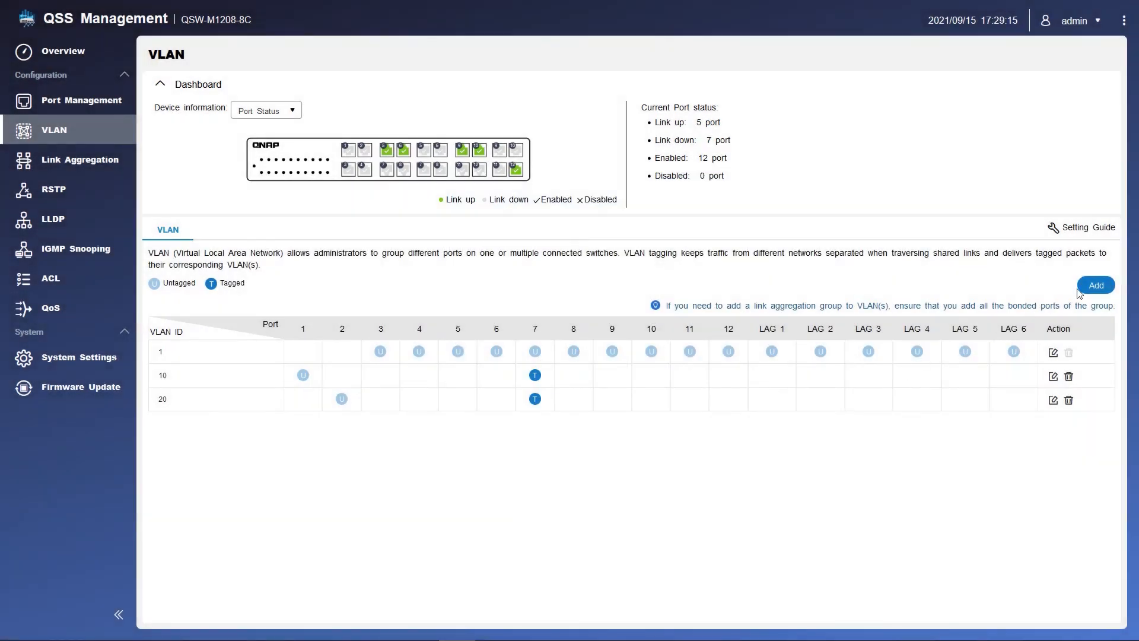
Add VLAN 30 on the switch with port 3 untagged and port 7 tagged
click(1096, 285)
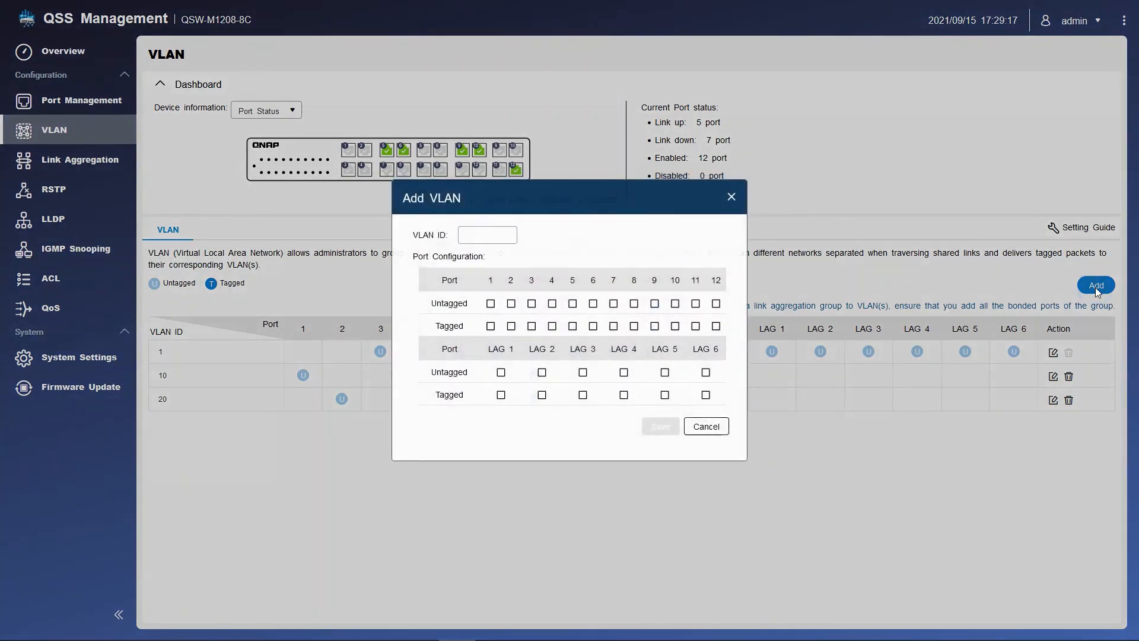
click(494, 229)
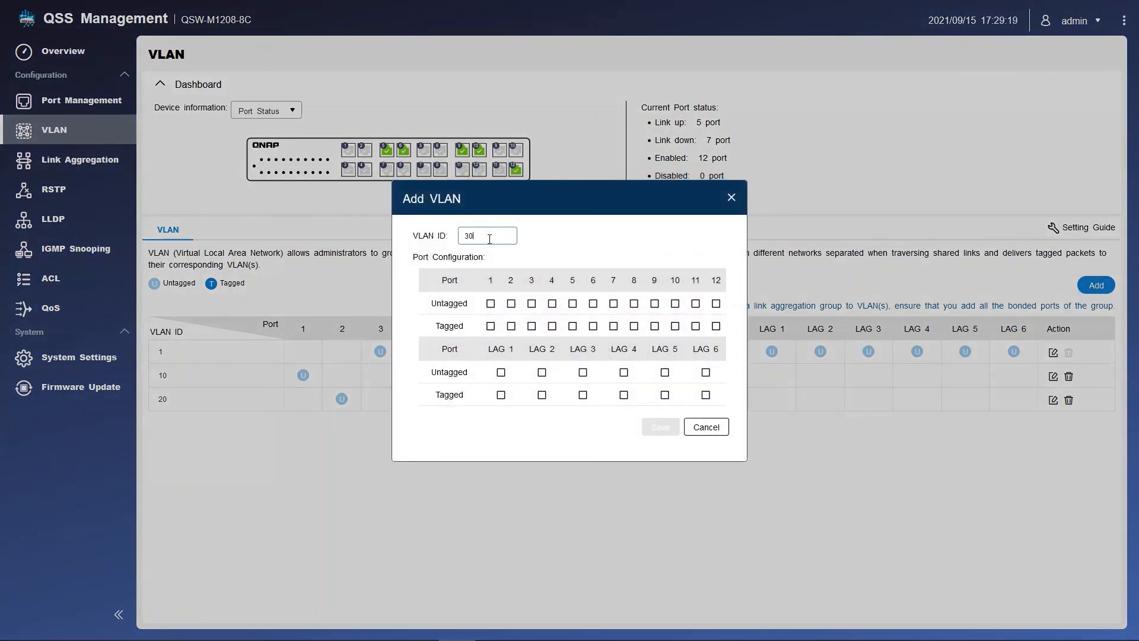
click(533, 303)
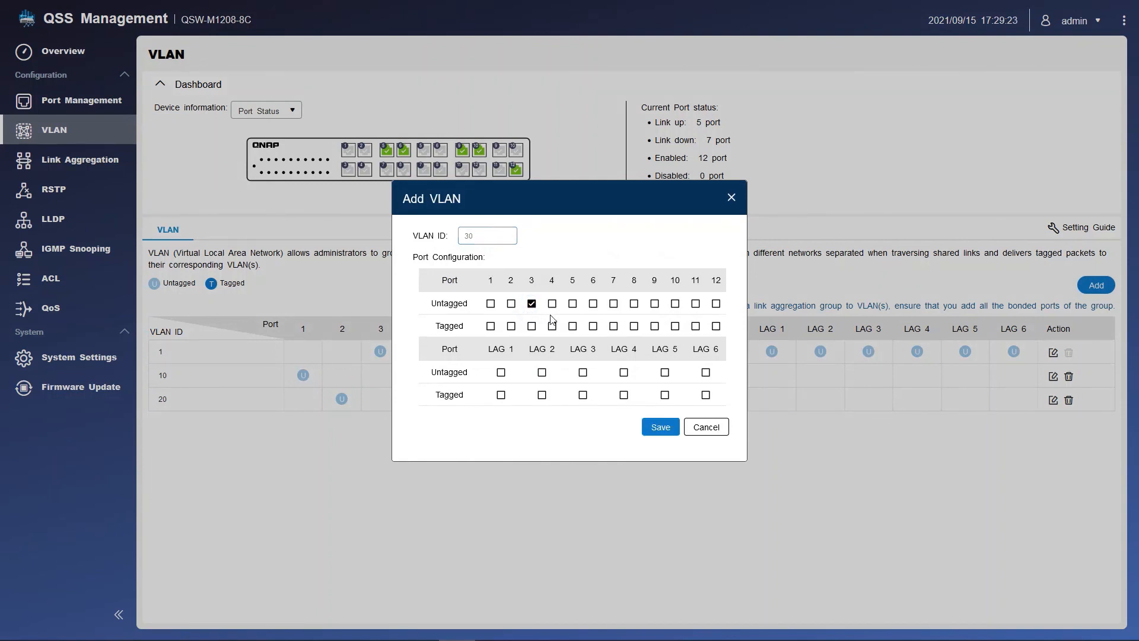
click(614, 326)
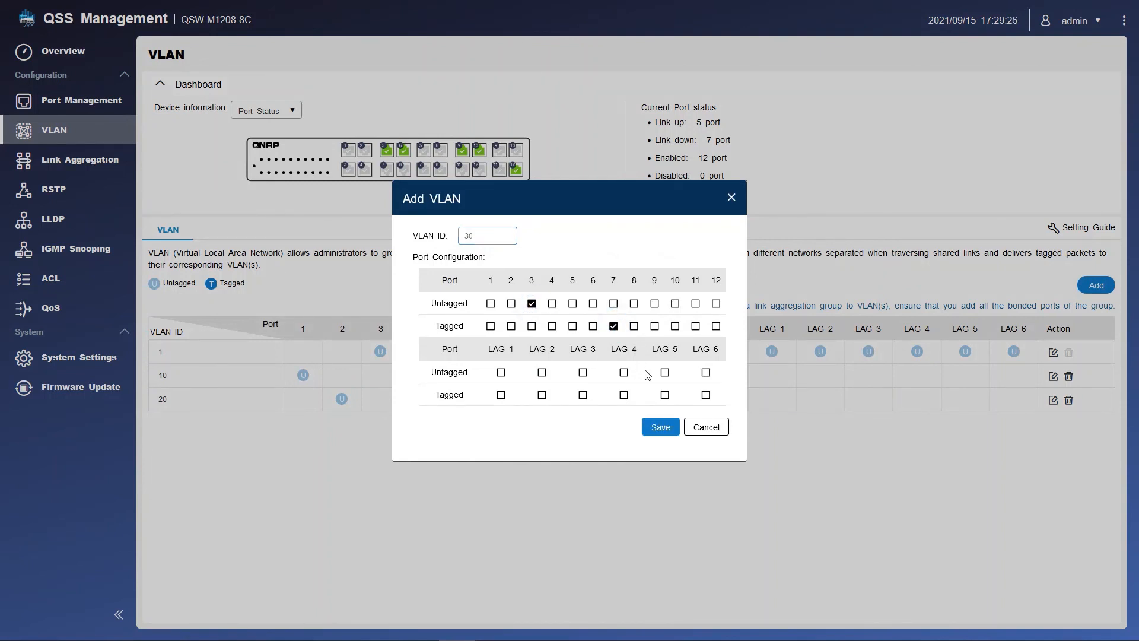
click(662, 430)
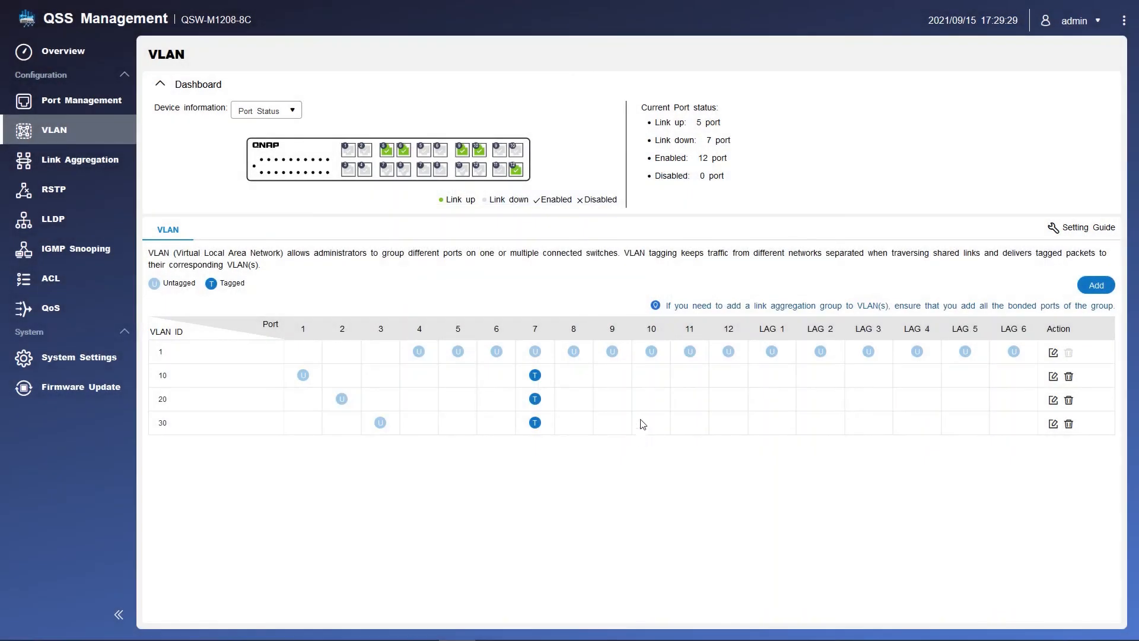